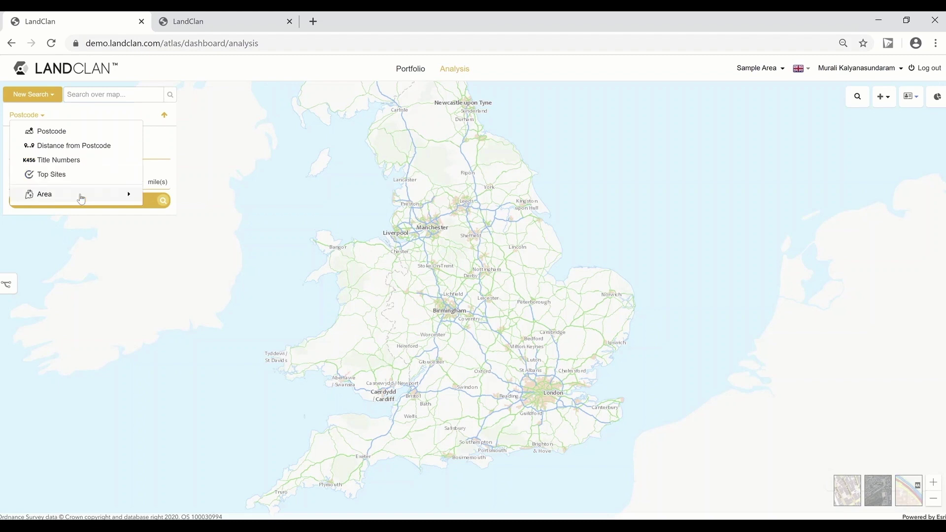
Step: Run a 0.25-mile postcode search around CB3 0GY to list scored flat sites near Cambridge
{"action": "mouse_move", "coordinate": [81, 198]}
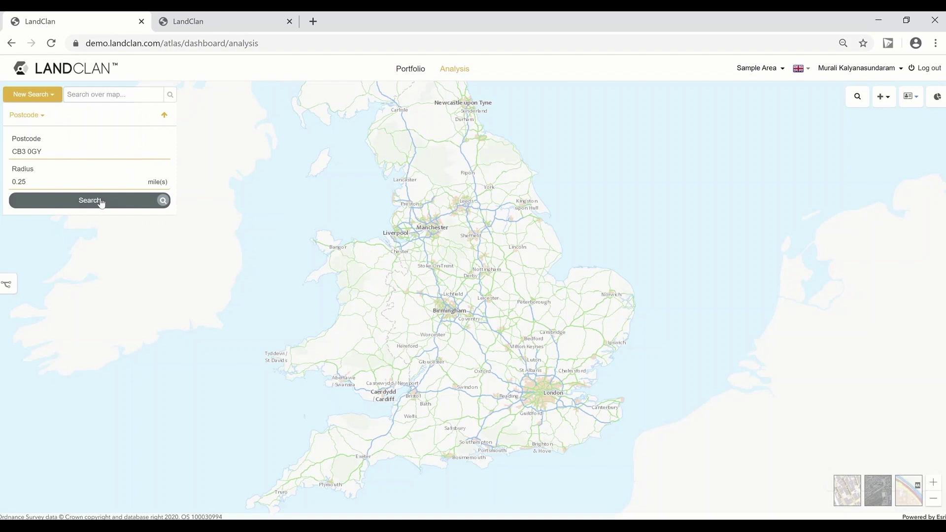
{"action": "left_click", "coordinate": [101, 201]}
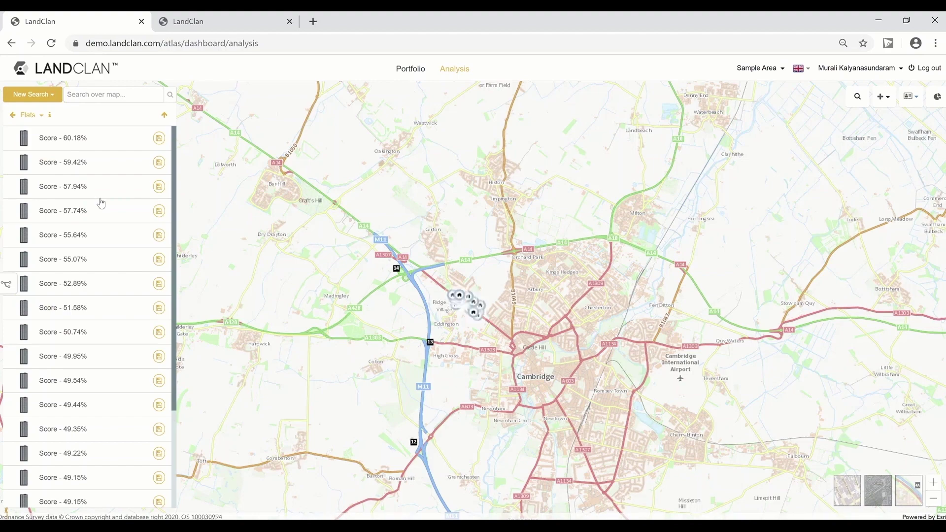
Step: Zoom into the results cluster and switch the property type from Flats to Houses
{"action": "scroll", "coordinate": [481, 324], "scroll_direction": "up", "scroll_amount": 3}
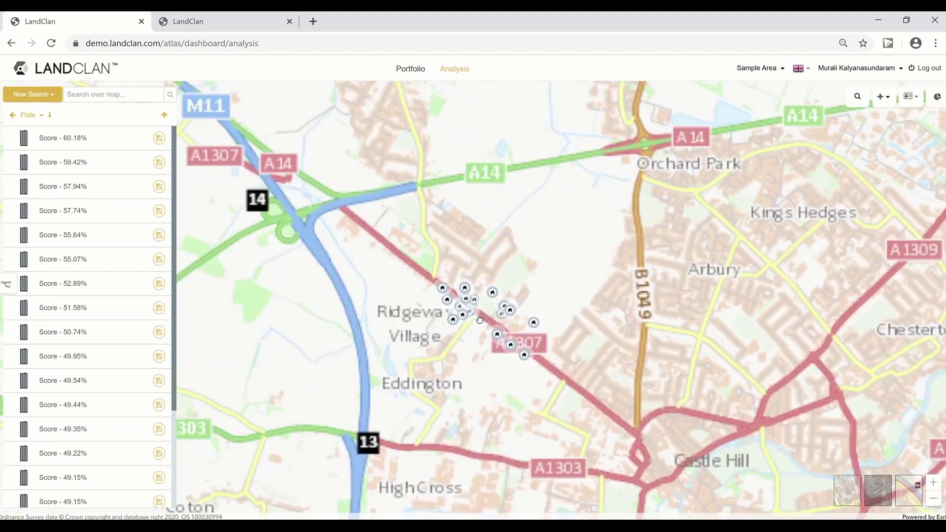
{"action": "scroll", "coordinate": [481, 323], "scroll_direction": "up", "scroll_amount": 2}
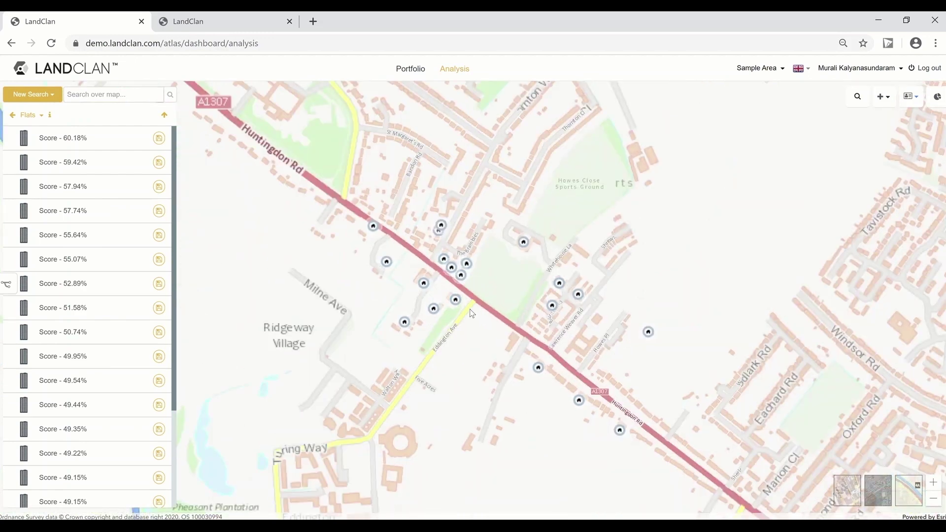
{"action": "left_click", "coordinate": [43, 115]}
{"action": "left_click", "coordinate": [44, 143]}
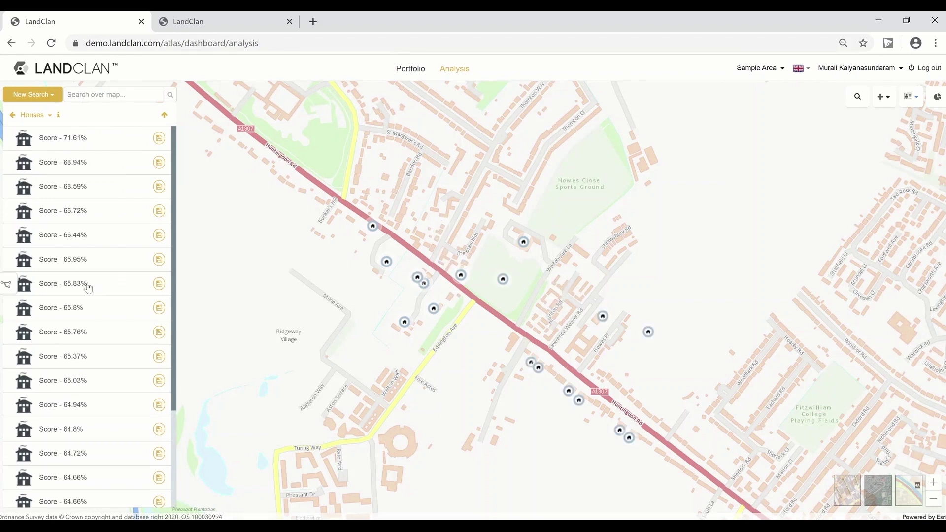
Step: Preview the parcels scored 71.61% down to 65.83%, then open the 65.83% parcel's analysis categories
{"action": "left_click", "coordinate": [66, 139]}
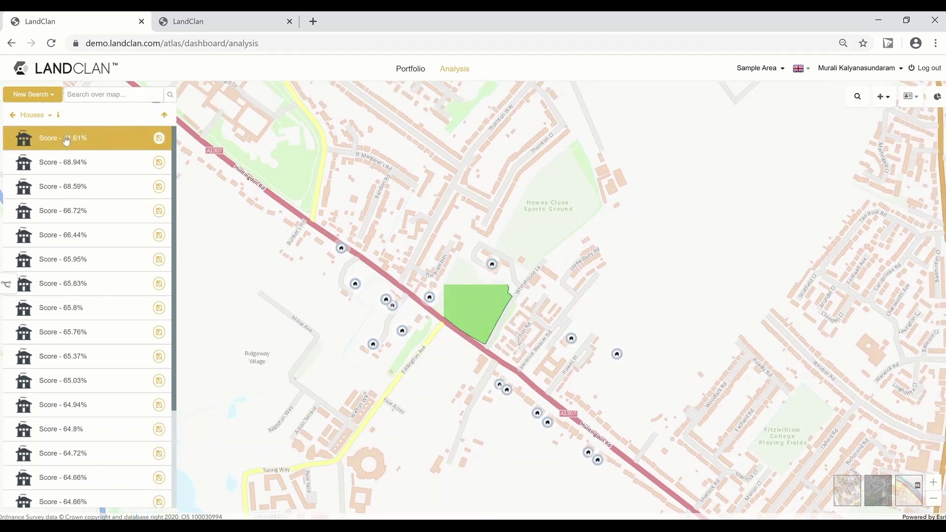
{"action": "left_click", "coordinate": [79, 166]}
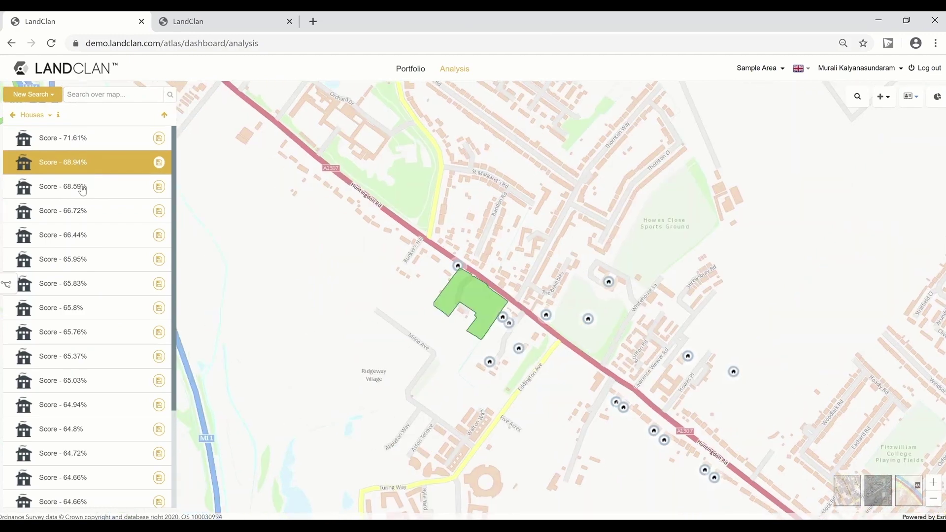
{"action": "left_click", "coordinate": [82, 188]}
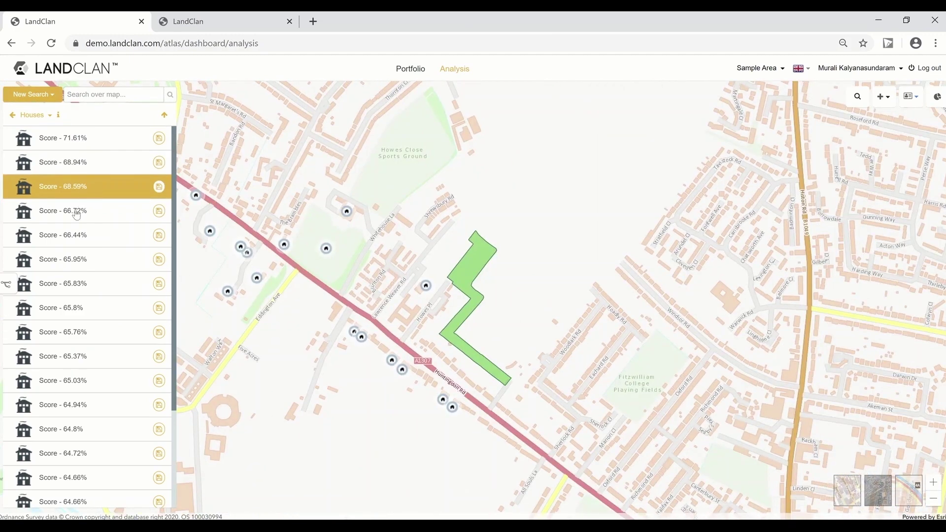
{"action": "left_click", "coordinate": [76, 211]}
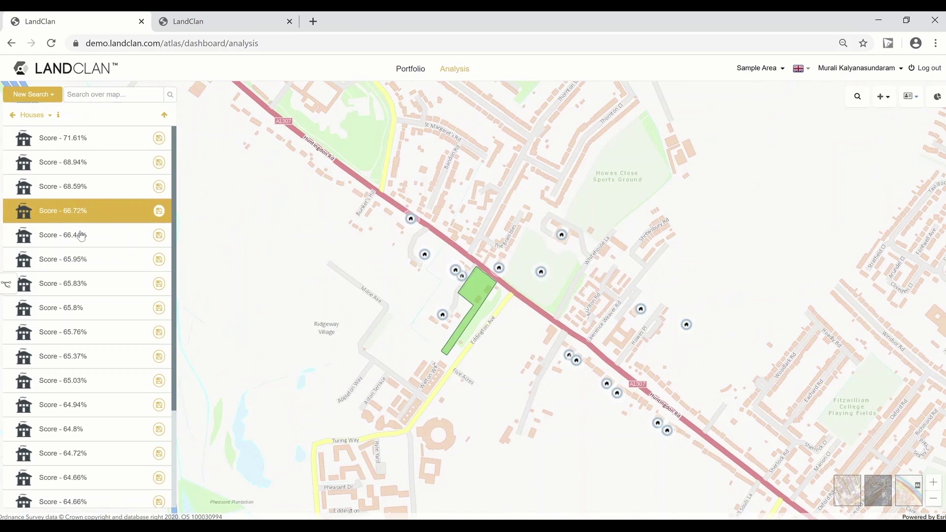
{"action": "left_click", "coordinate": [81, 235]}
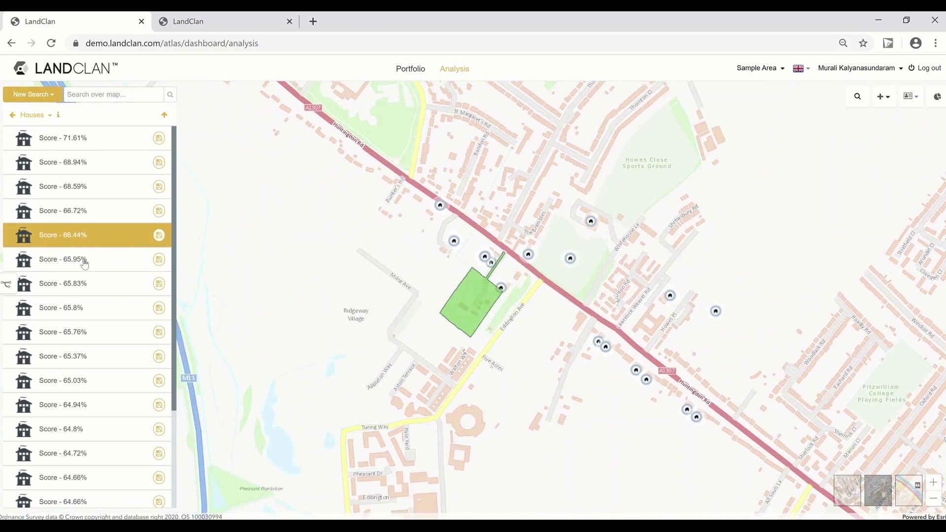
{"action": "left_click", "coordinate": [70, 263]}
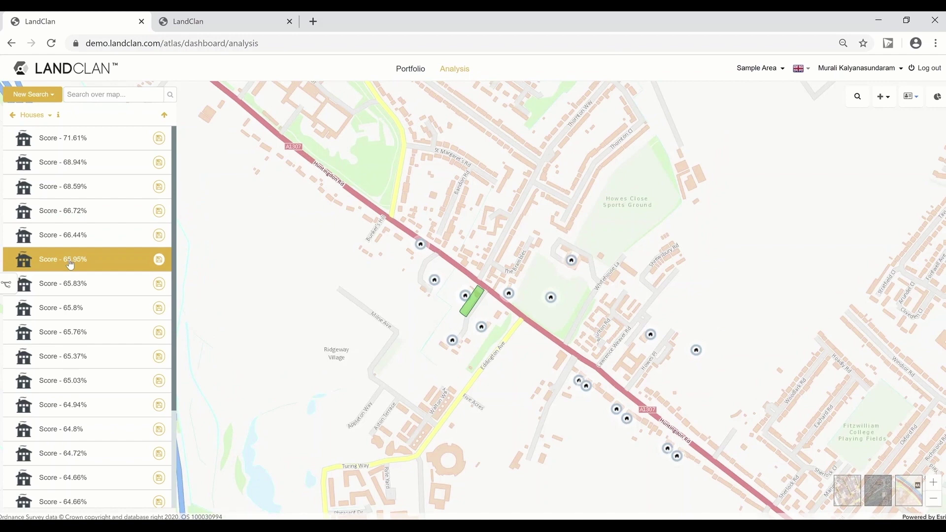
{"action": "left_click", "coordinate": [72, 275]}
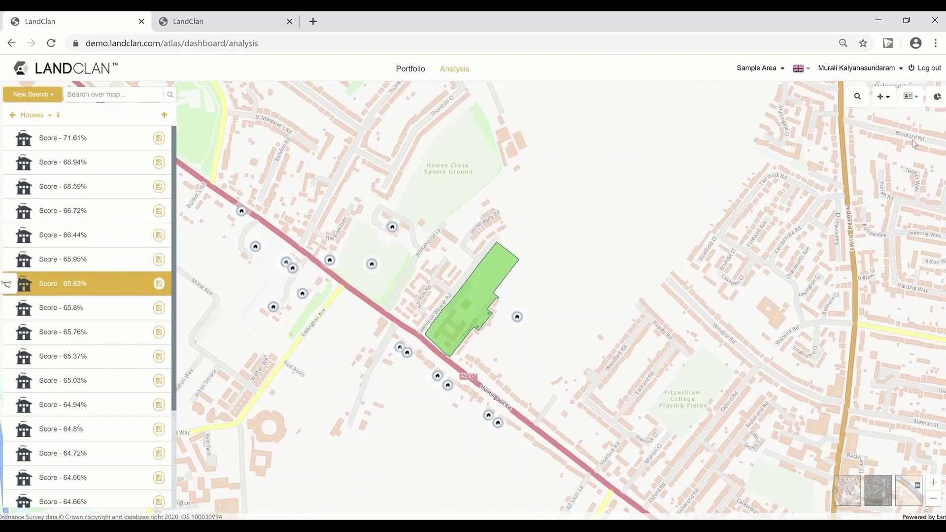
{"action": "left_click", "coordinate": [936, 97]}
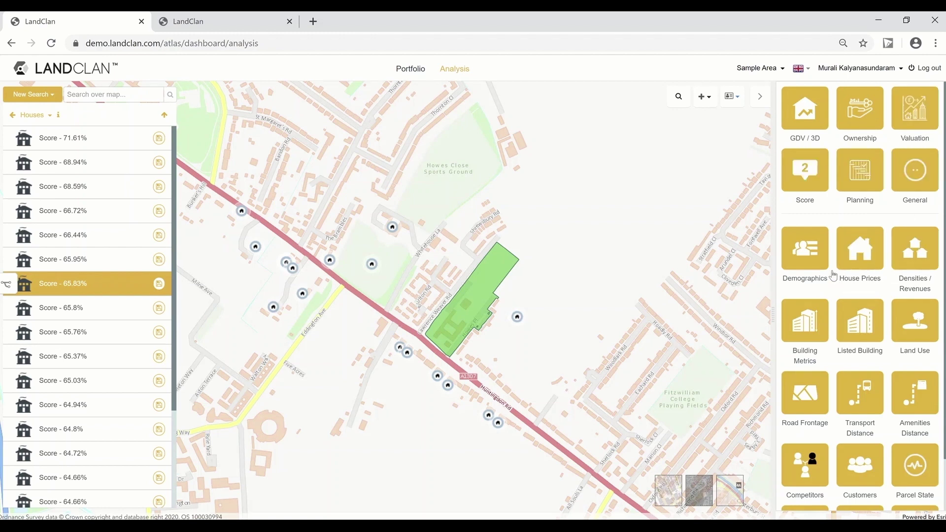
Step: Review the parcel's score breakdown and demographics in a widened analysis panel
{"action": "left_click", "coordinate": [804, 180]}
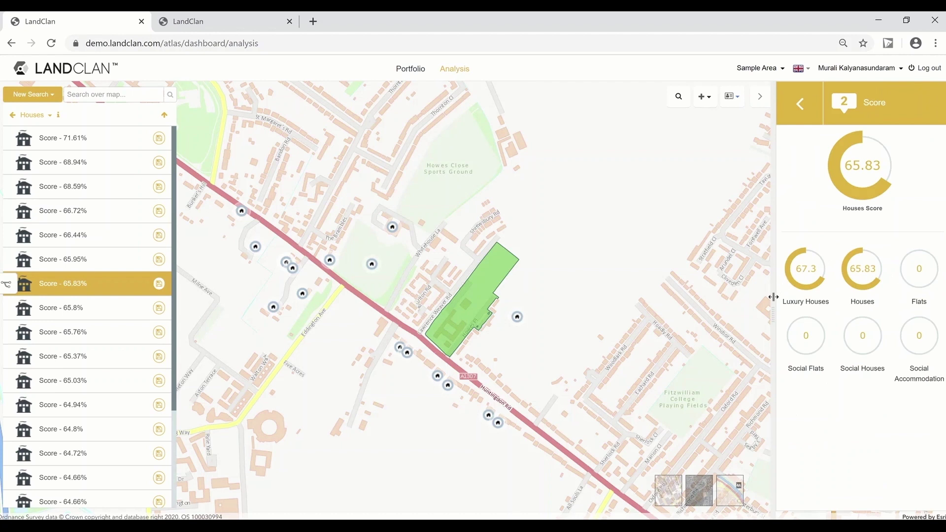
{"action": "left_click_drag", "start_coordinate": [772, 308], "coordinate": [754, 308]}
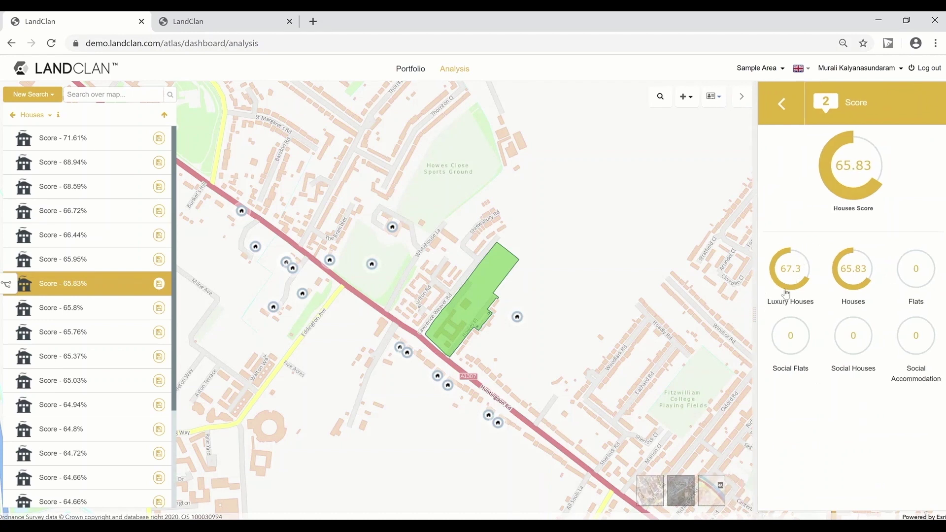
{"action": "left_click", "coordinate": [782, 104]}
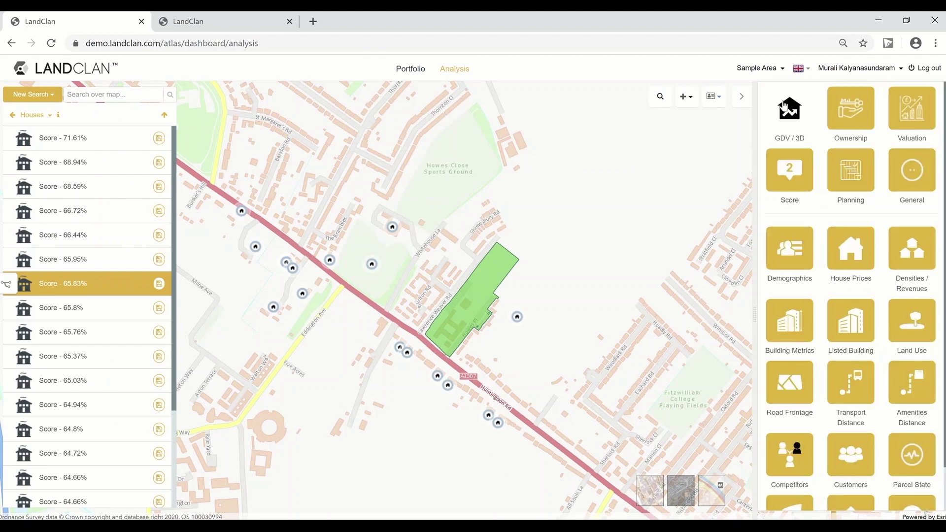
{"action": "left_click", "coordinate": [791, 260]}
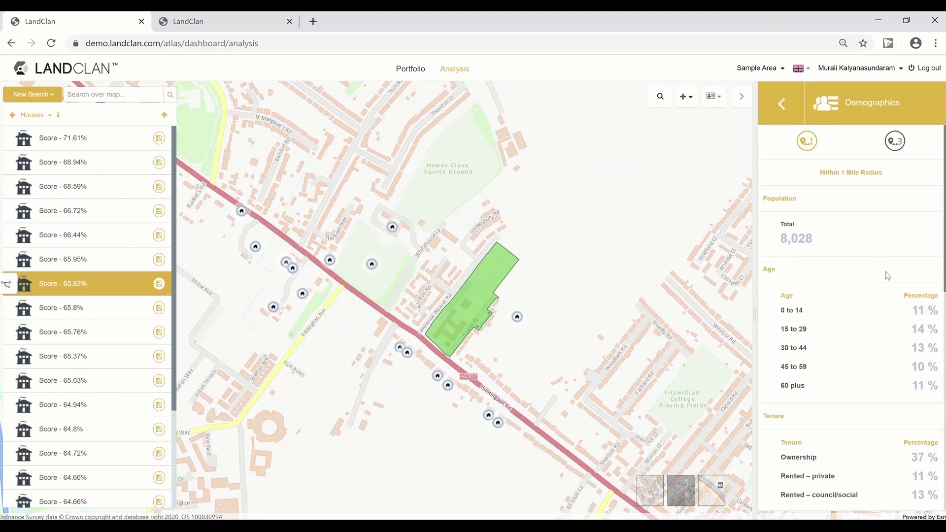
{"action": "left_click", "coordinate": [781, 103]}
Step: Check house prices within a 0.5-mile radius and review the recent transactions
{"action": "left_click", "coordinate": [854, 254]}
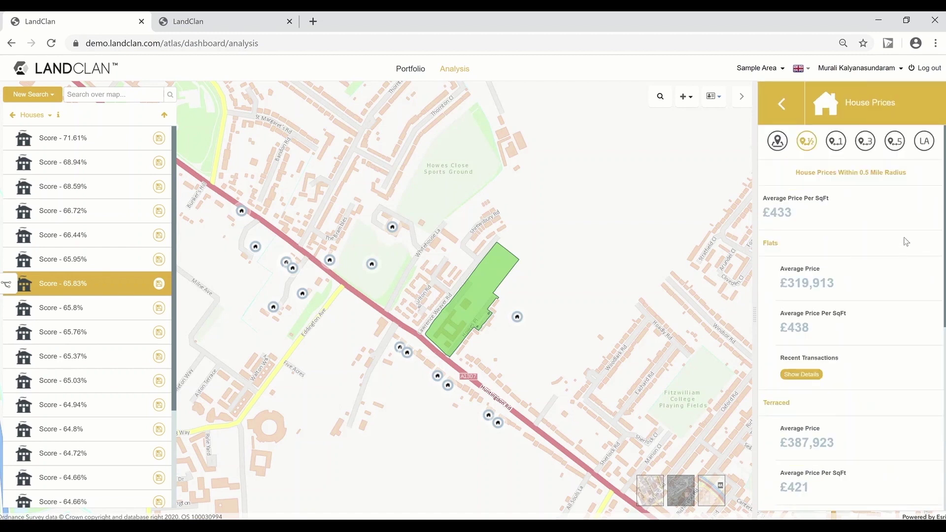
{"action": "left_click", "coordinate": [836, 142]}
{"action": "left_click", "coordinate": [865, 142]}
{"action": "left_click", "coordinate": [806, 142]}
{"action": "left_click", "coordinate": [800, 375]}
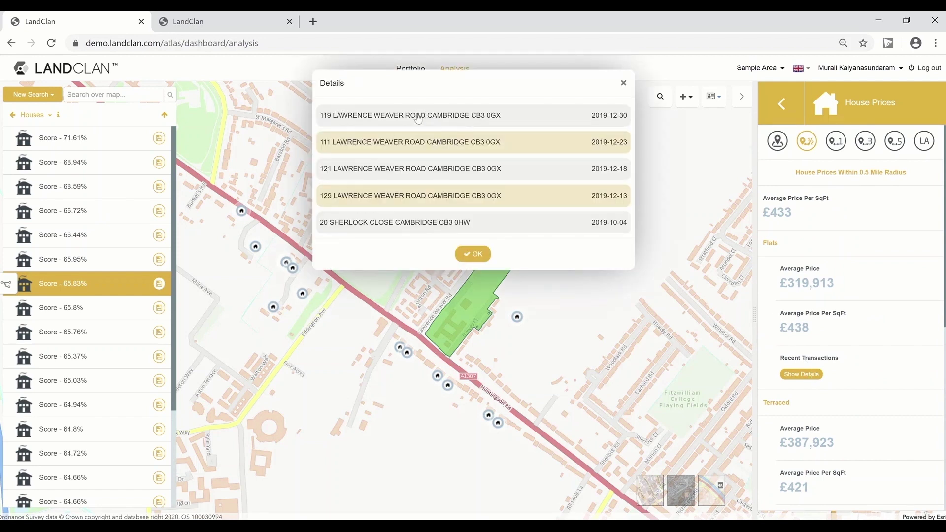
{"action": "left_click", "coordinate": [418, 116]}
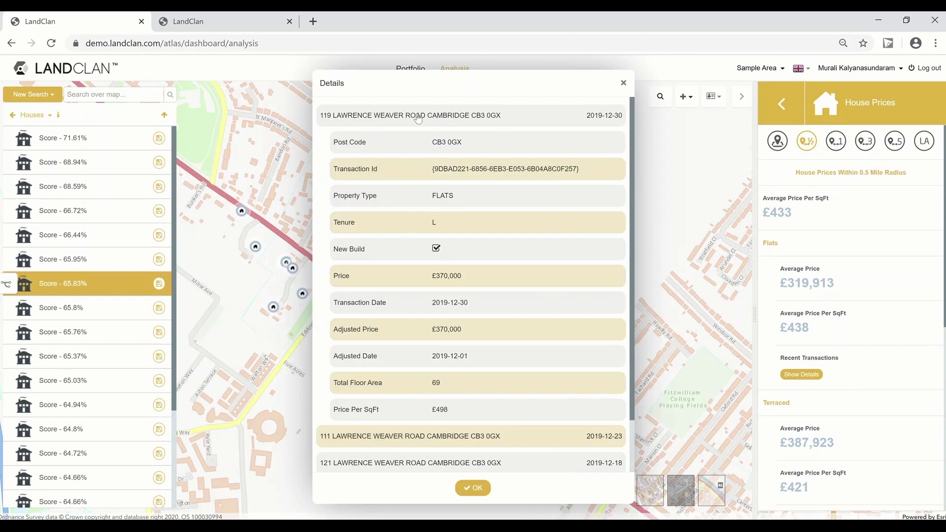
{"action": "left_click", "coordinate": [417, 116]}
{"action": "left_click", "coordinate": [473, 254]}
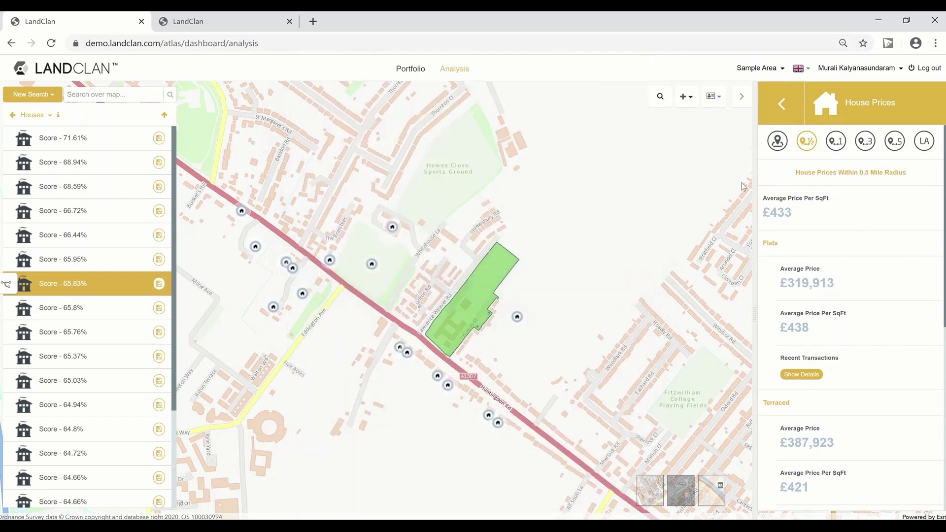
{"action": "left_click", "coordinate": [783, 105]}
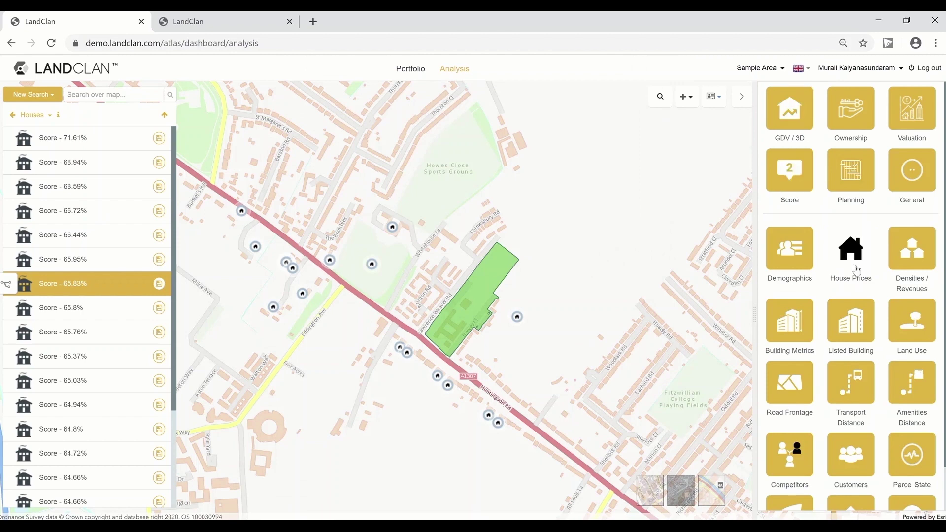
Step: Review the parcel's densities and revenues, then its building metrics
{"action": "left_click", "coordinate": [918, 250]}
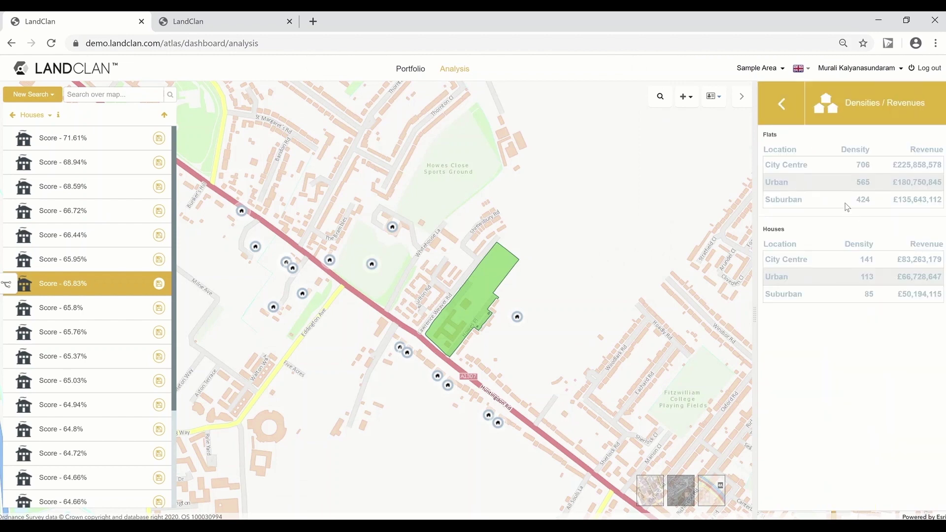
{"action": "left_click", "coordinate": [783, 105]}
{"action": "left_click", "coordinate": [790, 315]}
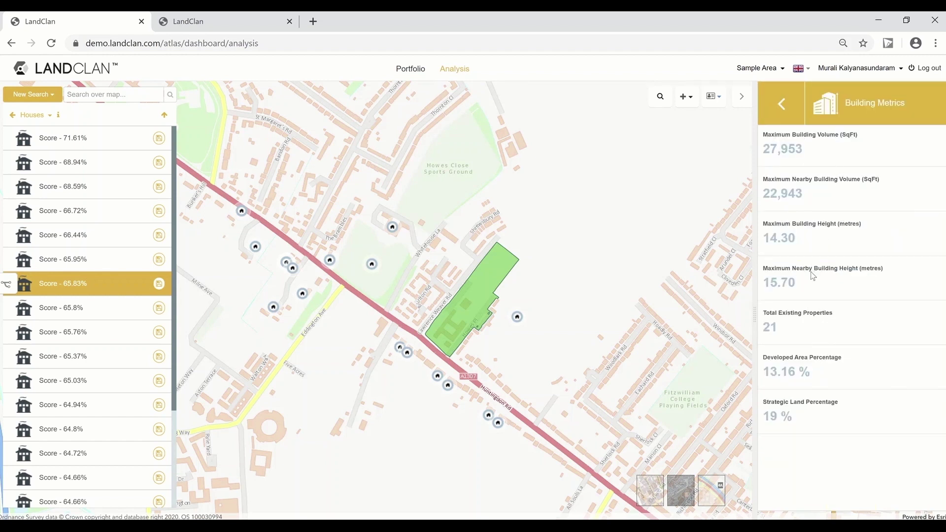
{"action": "left_click", "coordinate": [783, 103]}
Step: Check land use on a zoomed-in map, then road frontage: A Road best, 4 frontages
{"action": "left_click", "coordinate": [912, 326]}
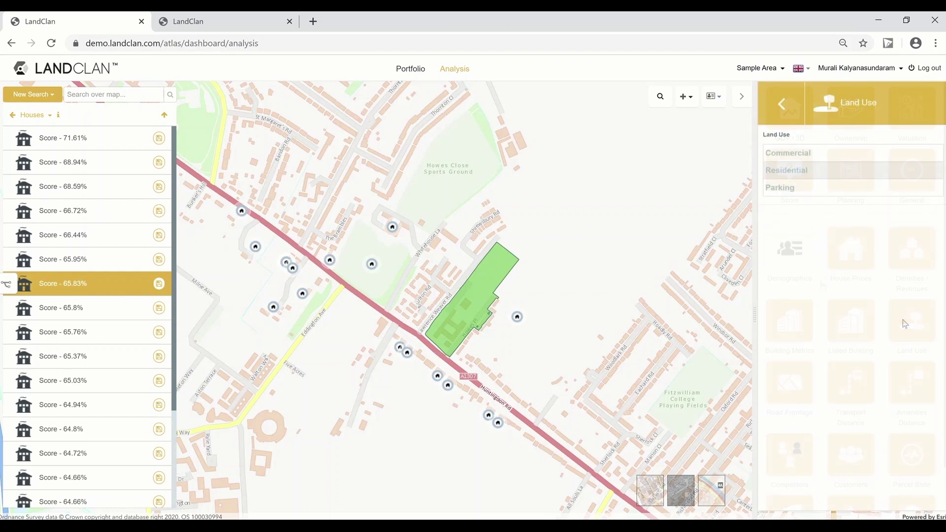
{"action": "scroll", "coordinate": [534, 302], "scroll_direction": "up", "scroll_amount": 1}
{"action": "scroll", "coordinate": [533, 303], "scroll_direction": "up", "scroll_amount": 1}
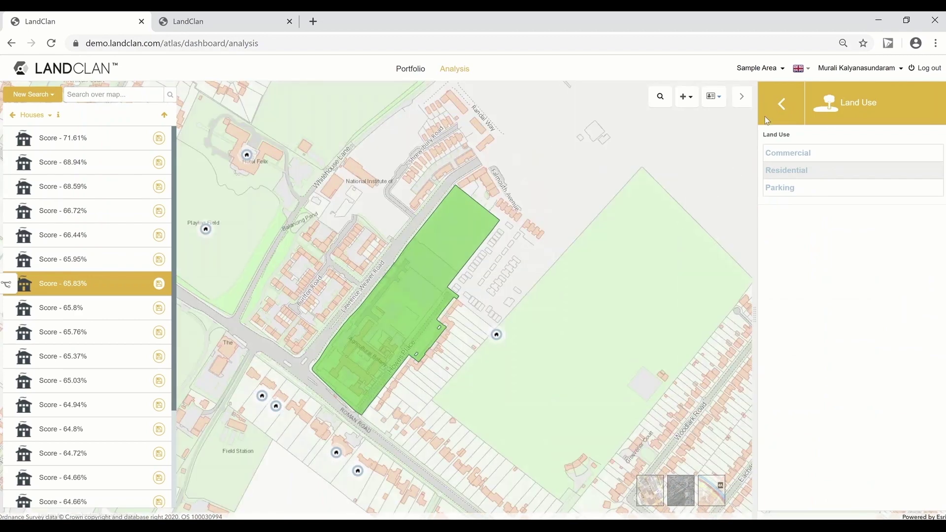
{"action": "left_click", "coordinate": [782, 104]}
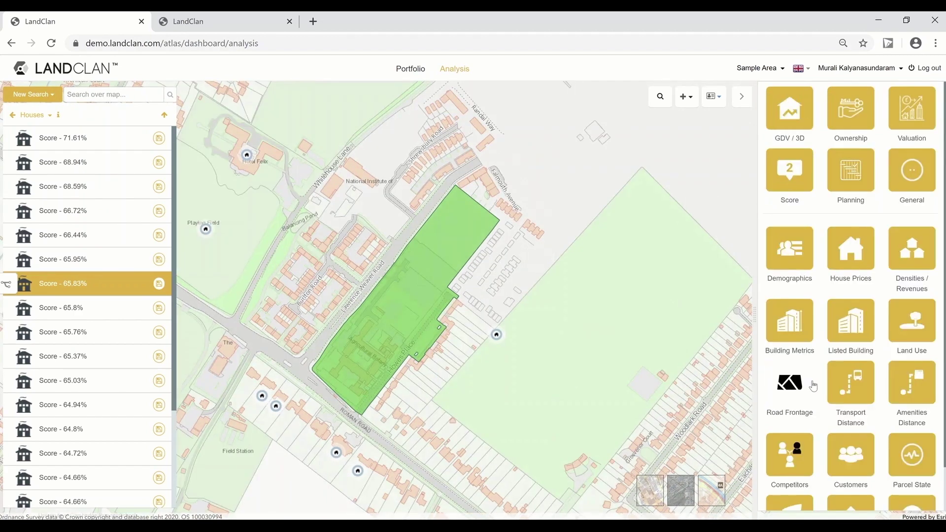
{"action": "left_click", "coordinate": [782, 379]}
{"action": "left_click_drag", "start_coordinate": [447, 352], "coordinate": [519, 357]}
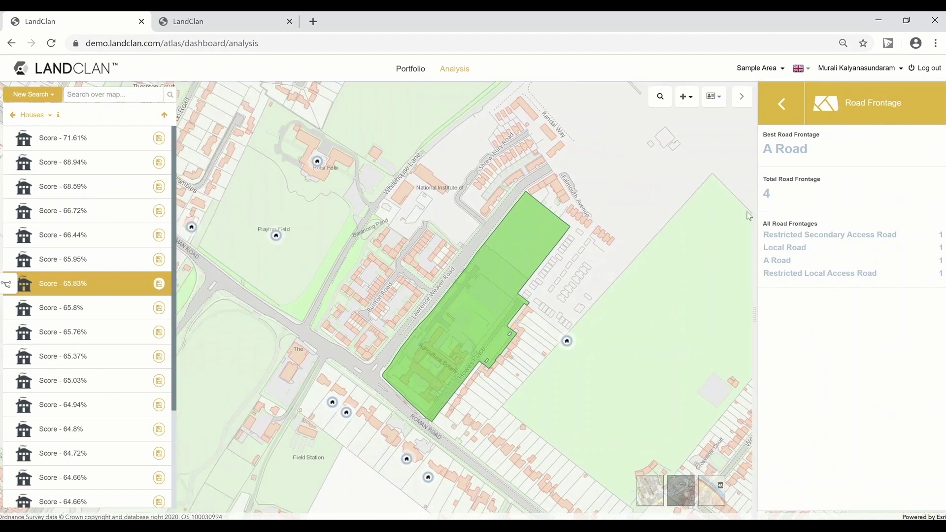
{"action": "left_click", "coordinate": [785, 103]}
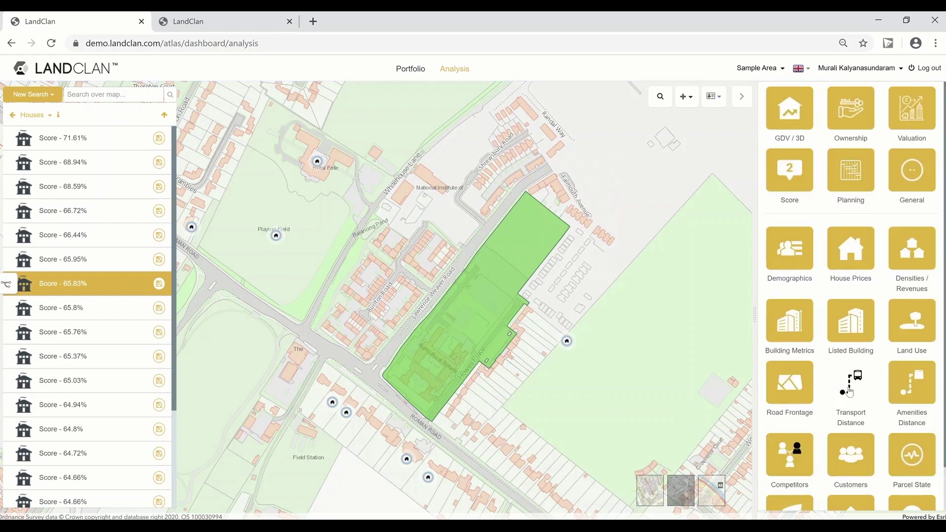
Step: Review amenity distances and environmental designations (only Claylands character area), then open flood risk
{"action": "left_click", "coordinate": [912, 382]}
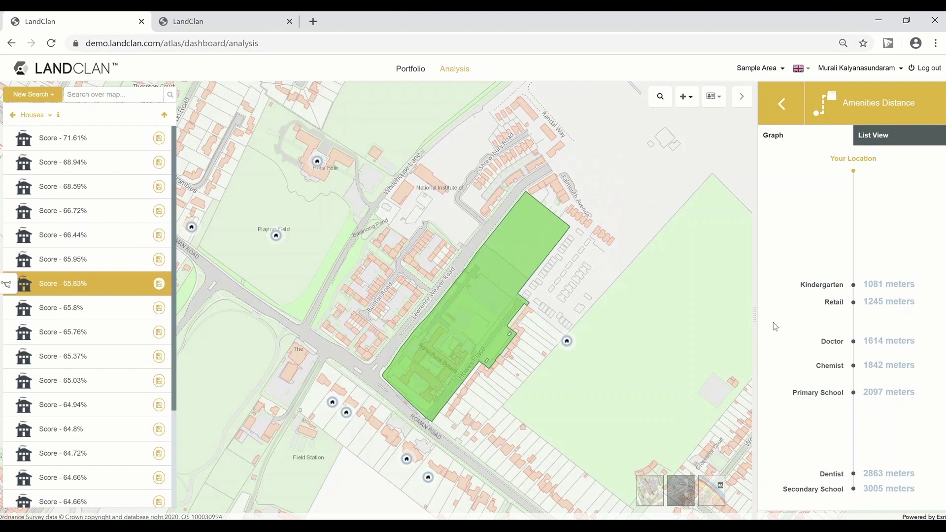
{"action": "left_click", "coordinate": [782, 109]}
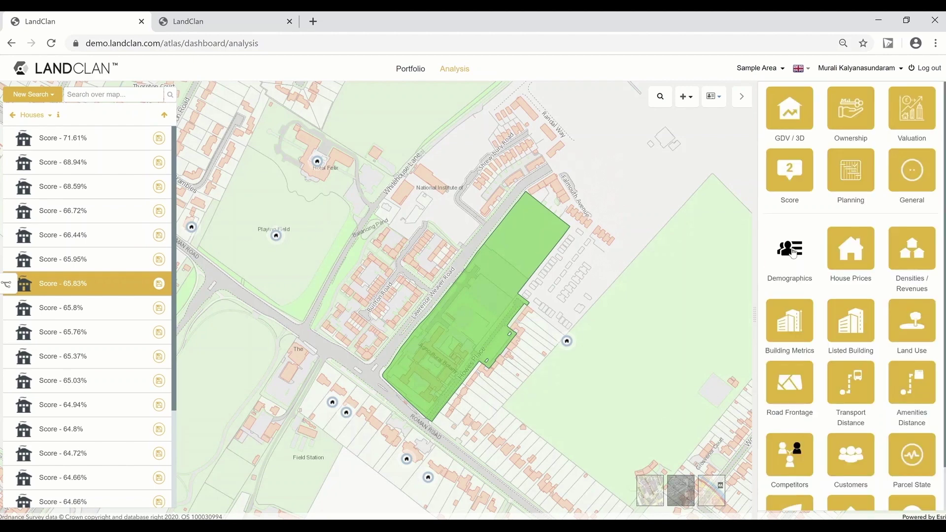
{"action": "scroll", "coordinate": [787, 300], "scroll_direction": "down", "scroll_amount": 2}
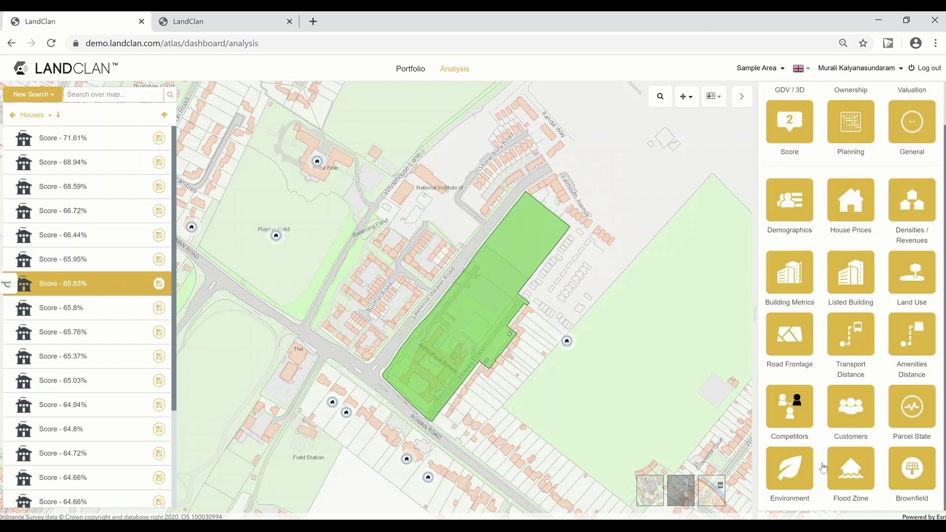
{"action": "left_click", "coordinate": [797, 470]}
{"action": "scroll", "coordinate": [843, 314], "scroll_direction": "up", "scroll_amount": 1}
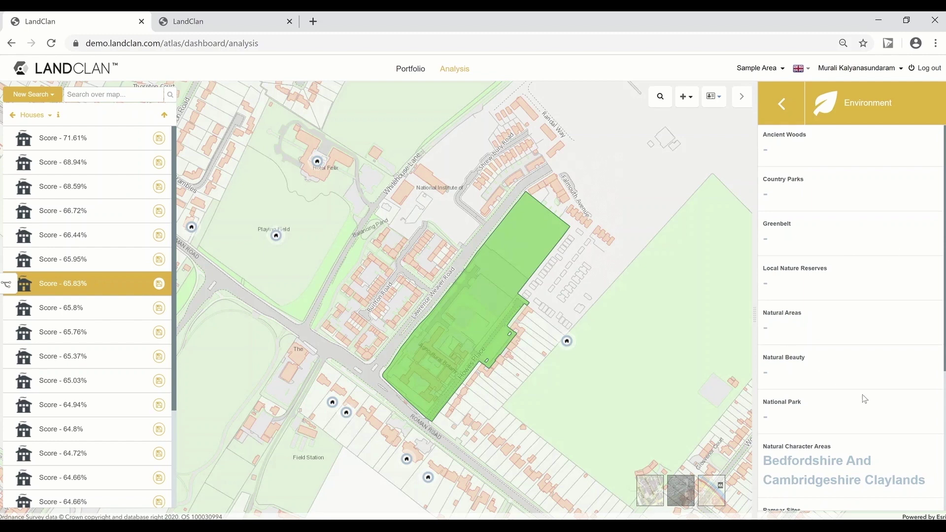
{"action": "scroll", "coordinate": [863, 398], "scroll_direction": "down", "scroll_amount": 4}
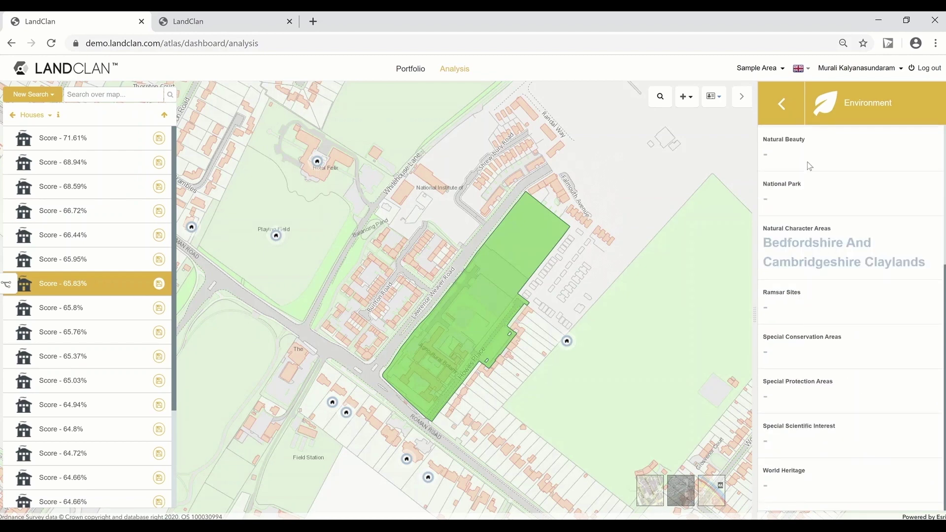
{"action": "left_click", "coordinate": [783, 105]}
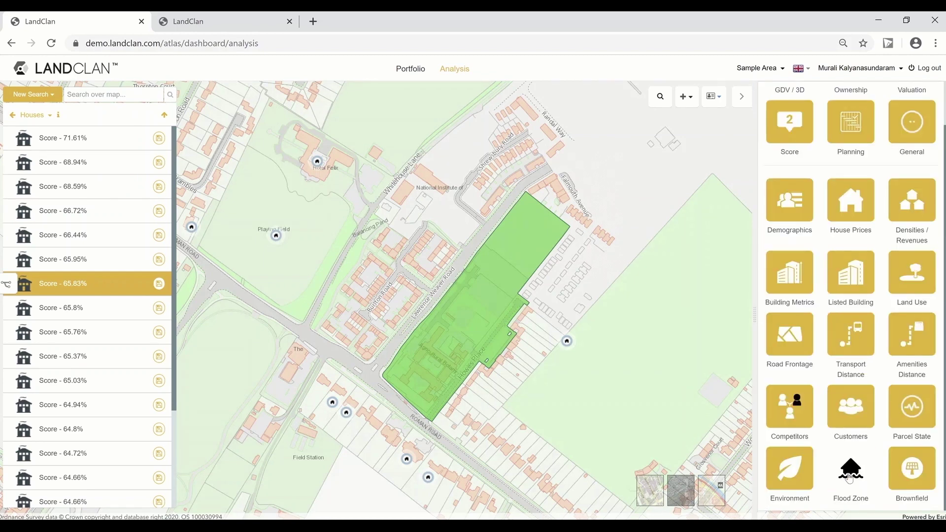
{"action": "left_click", "coordinate": [850, 473]}
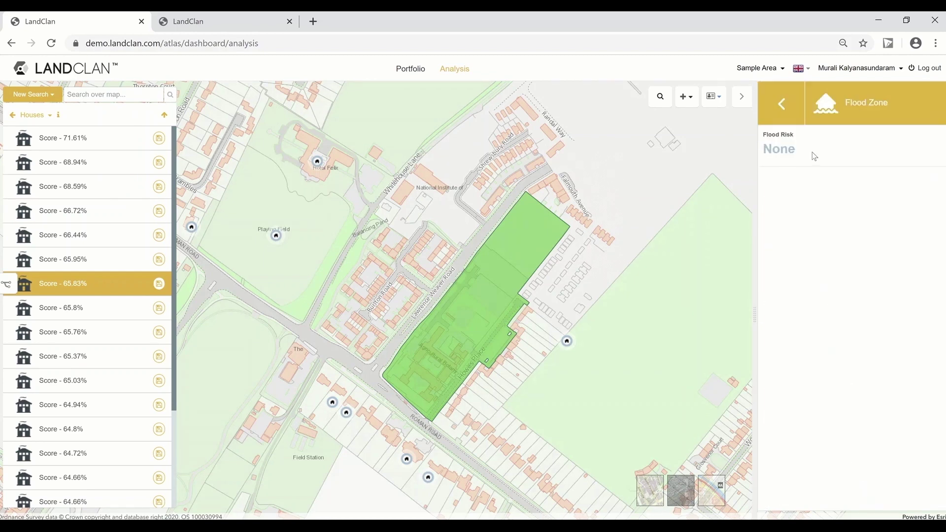
Step: Close the flood risk result (None) and confirm the Brownfield check finds no record
{"action": "left_click", "coordinate": [783, 105]}
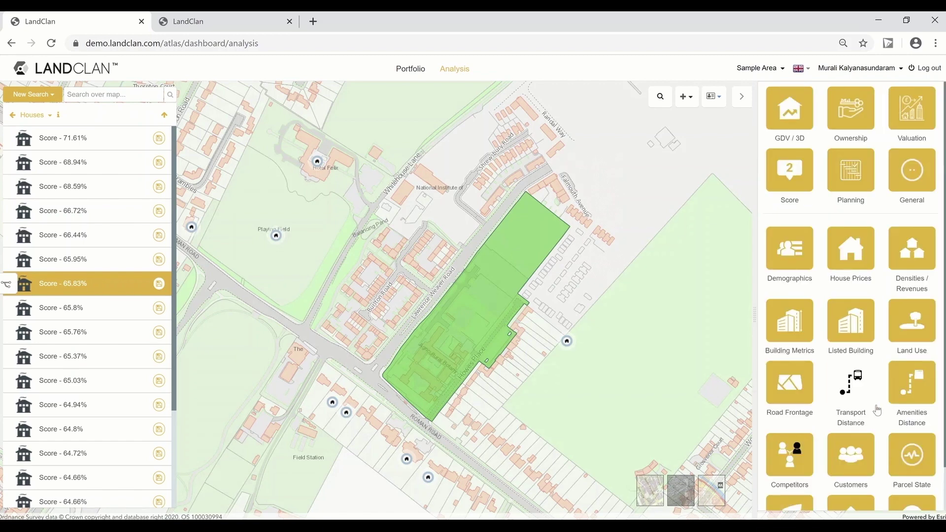
{"action": "scroll", "coordinate": [852, 394], "scroll_direction": "down", "scroll_amount": 2}
{"action": "left_click", "coordinate": [896, 477]}
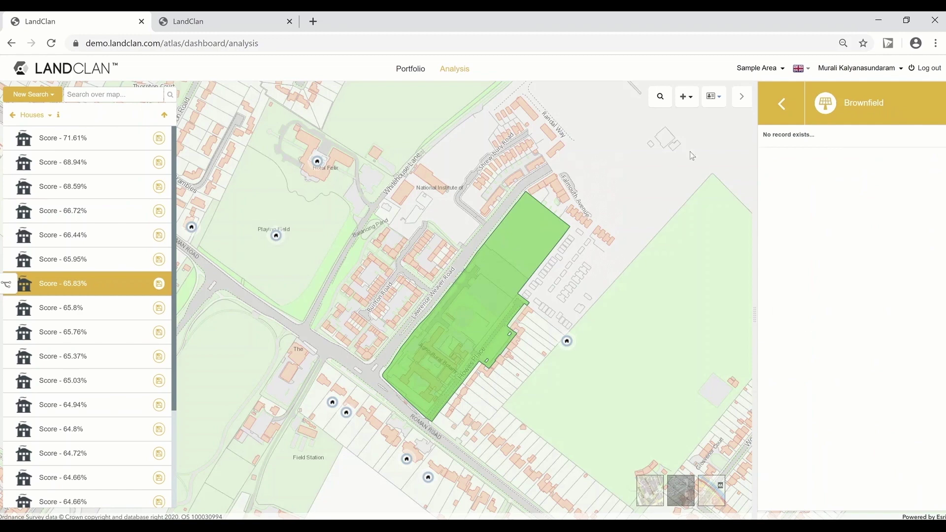
{"action": "left_click", "coordinate": [784, 105]}
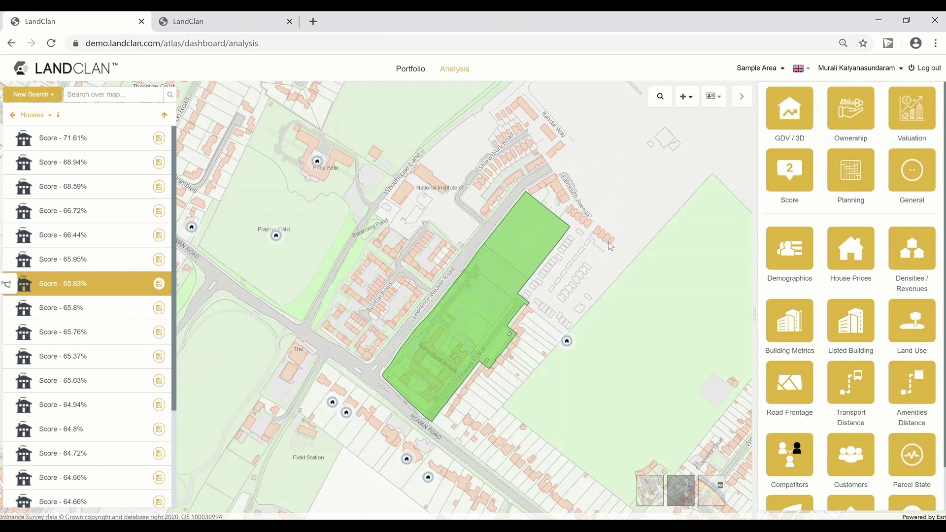
{"action": "scroll", "coordinate": [567, 266], "scroll_direction": "down", "scroll_amount": 1}
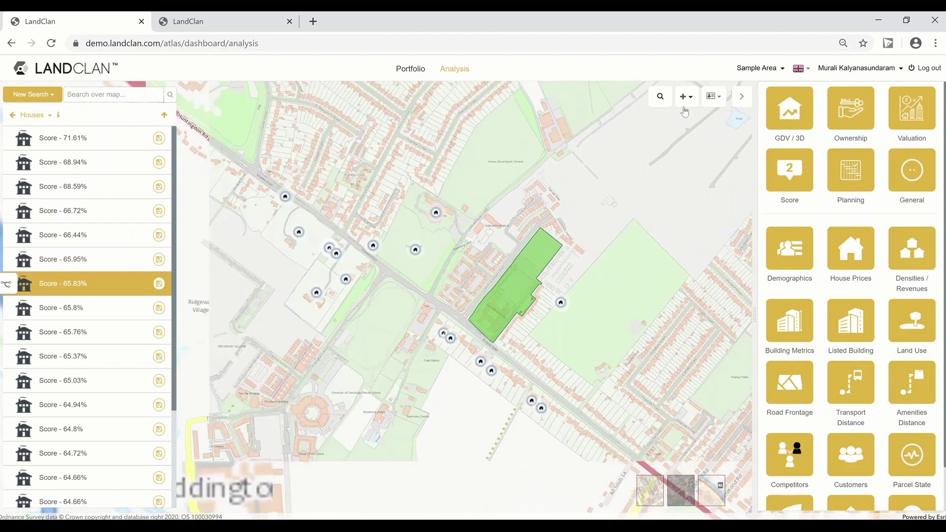
Step: Turn on the Competitors > Facility Car Dealer layer and zoom back to the parcel
{"action": "left_click", "coordinate": [689, 97]}
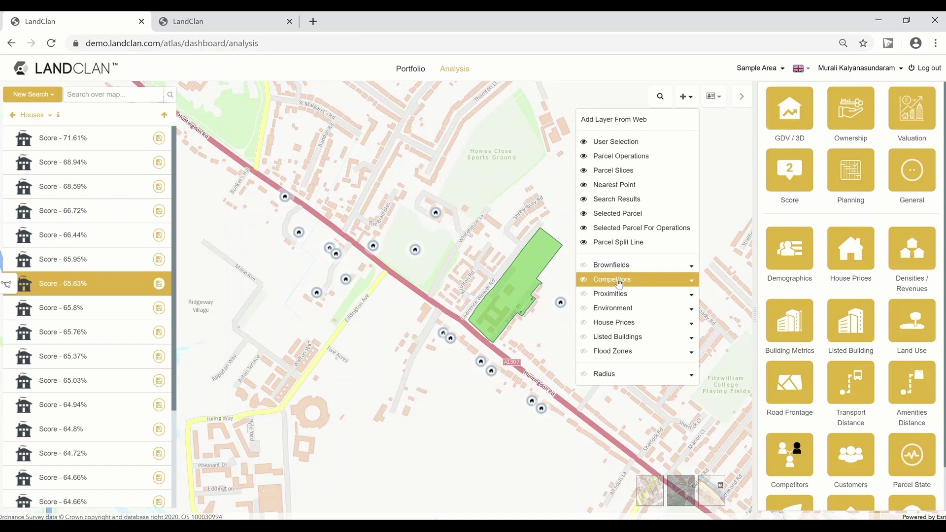
{"action": "left_click", "coordinate": [618, 282]}
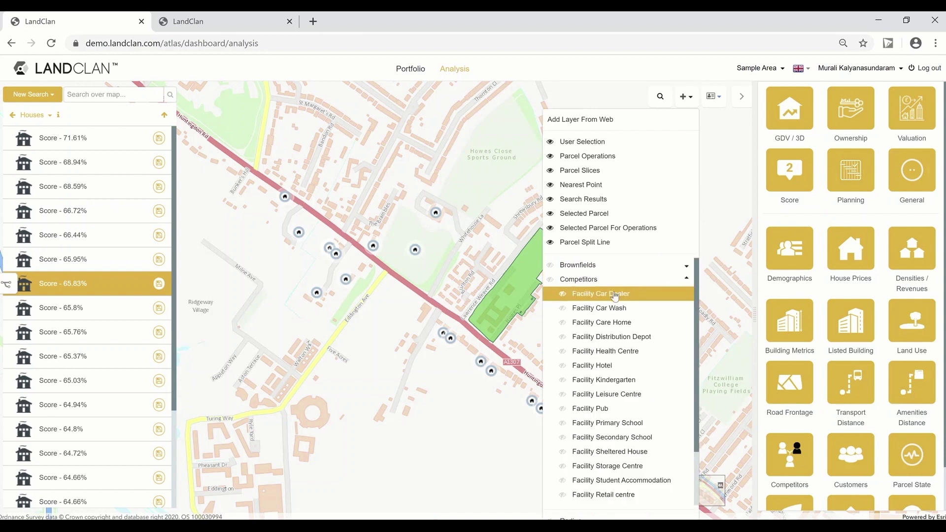
{"action": "left_click", "coordinate": [613, 295]}
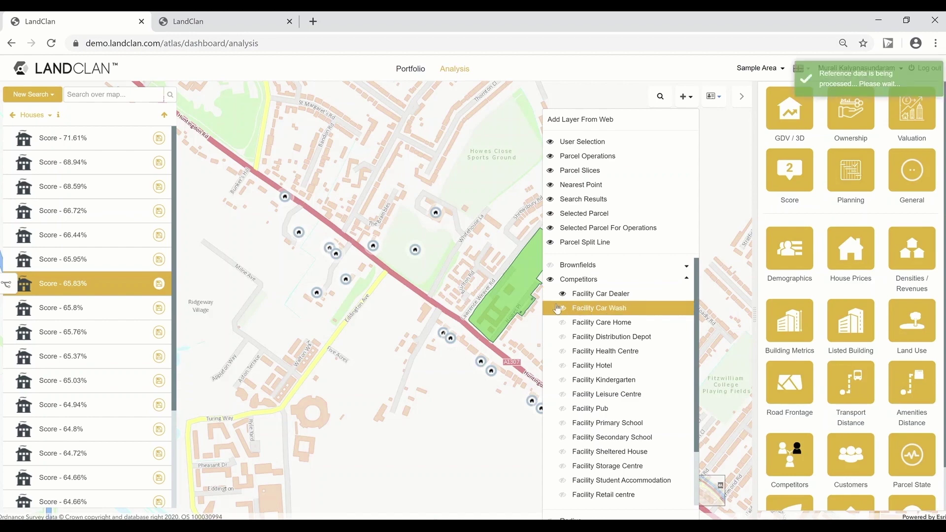
{"action": "scroll", "coordinate": [514, 295], "scroll_direction": "down", "scroll_amount": 1}
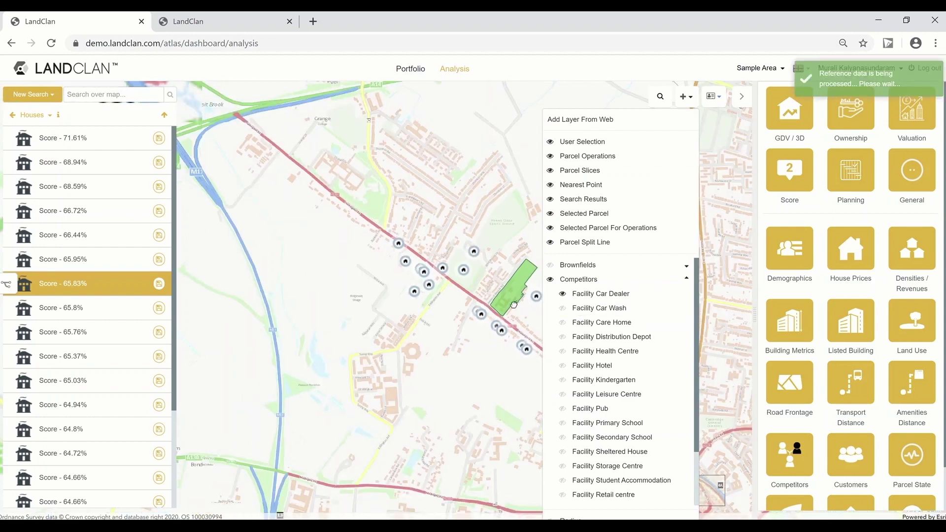
{"action": "scroll", "coordinate": [514, 296], "scroll_direction": "up", "scroll_amount": 2}
{"action": "scroll", "coordinate": [536, 233], "scroll_direction": "up", "scroll_amount": 1}
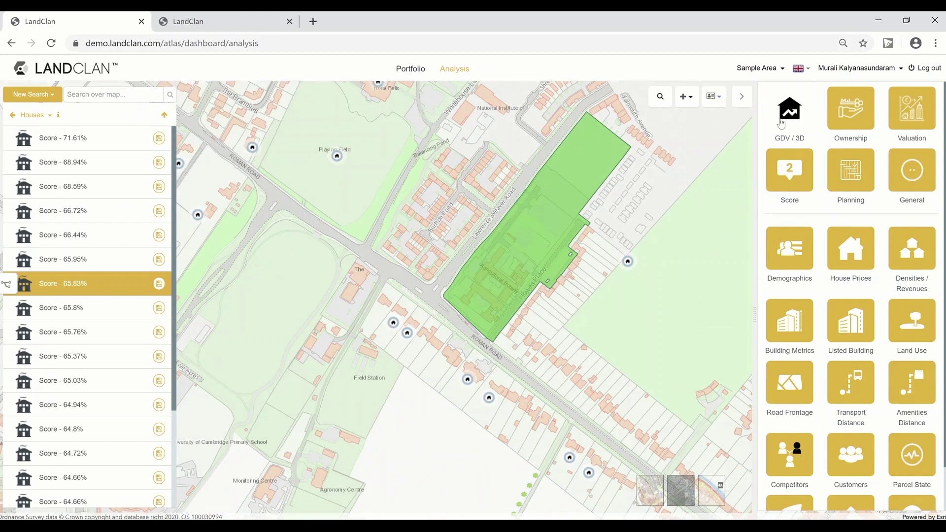
Step: Open My Templates from the account menu in a new browser tab
{"action": "left_click", "coordinate": [841, 71]}
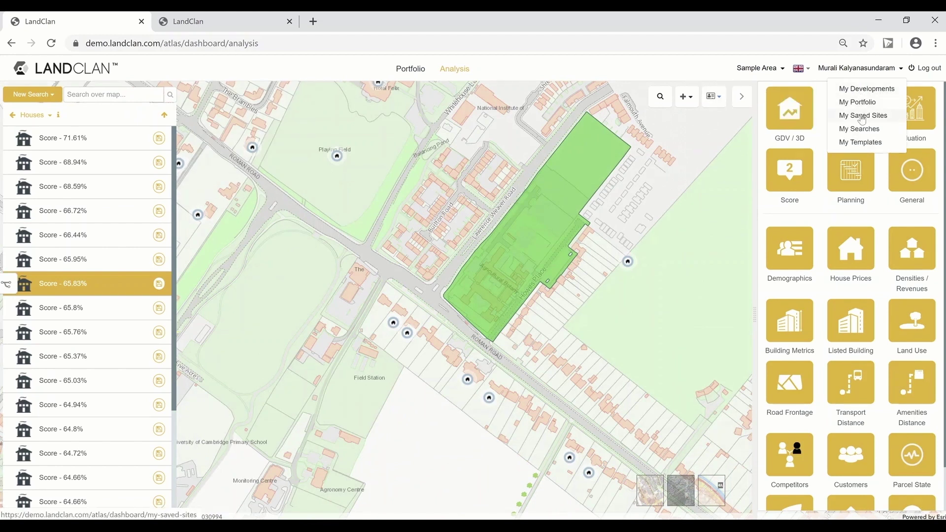
{"action": "right_click", "coordinate": [862, 142]}
{"action": "left_click", "coordinate": [838, 151]}
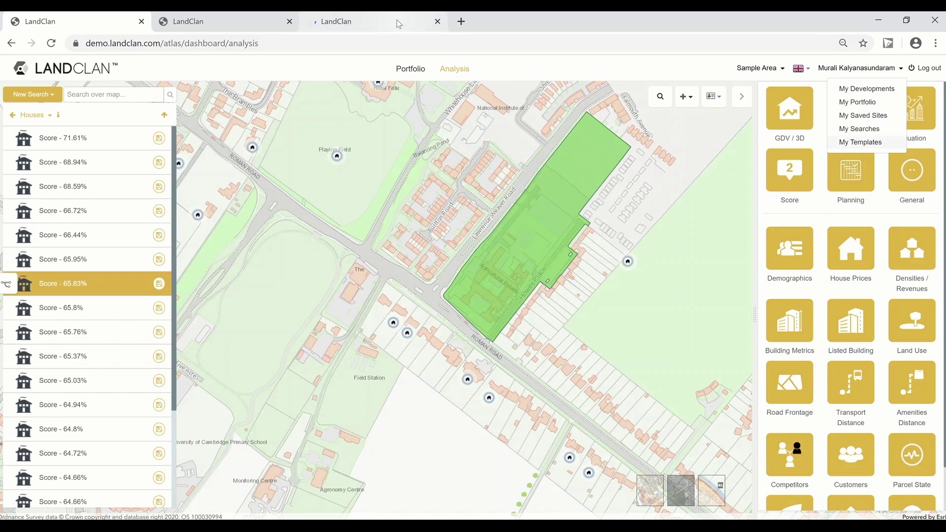
{"action": "left_click", "coordinate": [398, 22]}
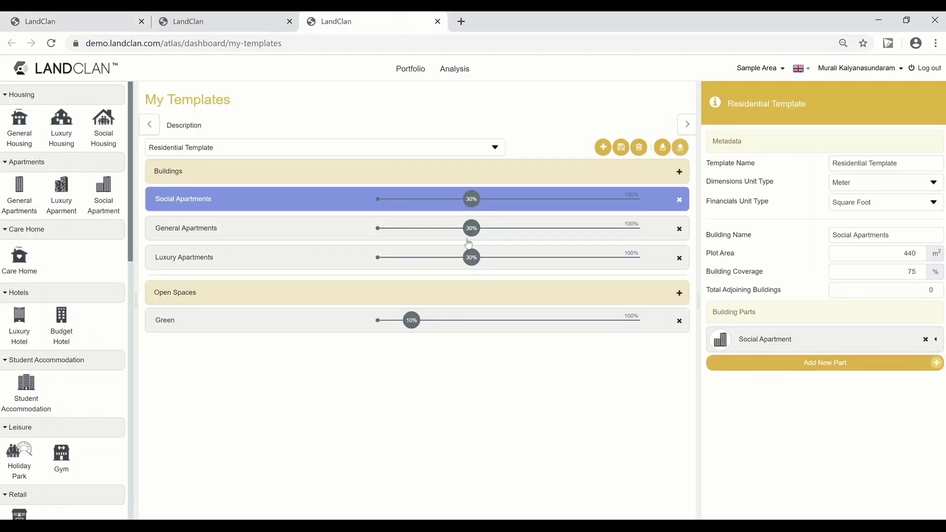
Step: Load the Mixed Template, inspect its Luxury Housing building, and return to the analysis tab
{"action": "left_click", "coordinate": [495, 147]}
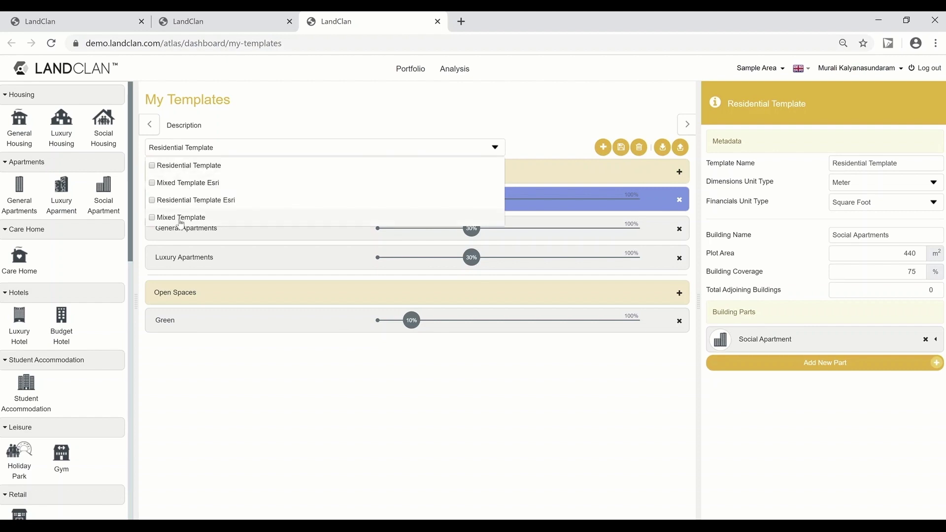
{"action": "left_click", "coordinate": [180, 217]}
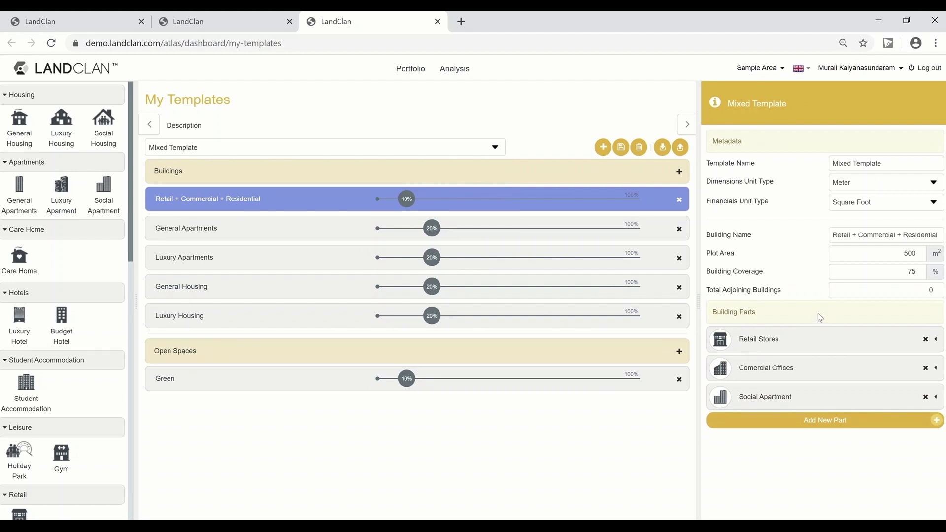
{"action": "left_click", "coordinate": [195, 316]}
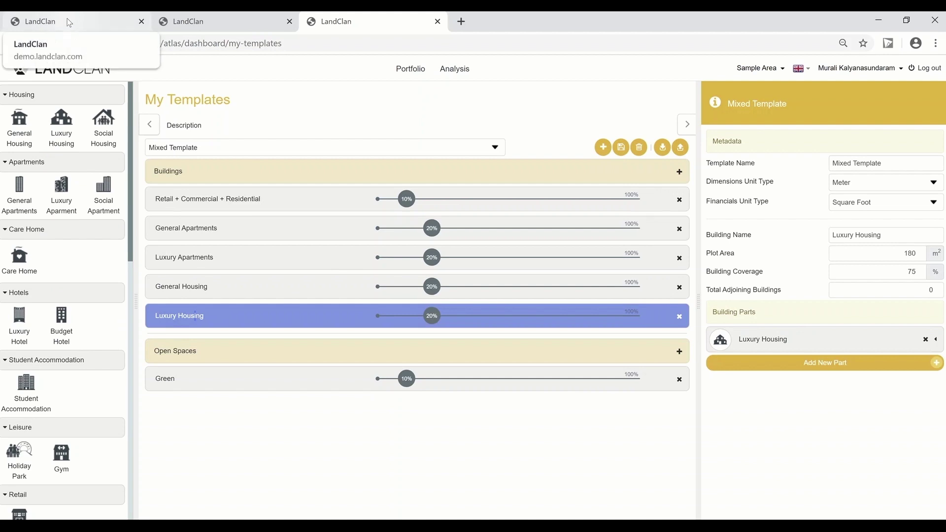
{"action": "left_click", "coordinate": [69, 22]}
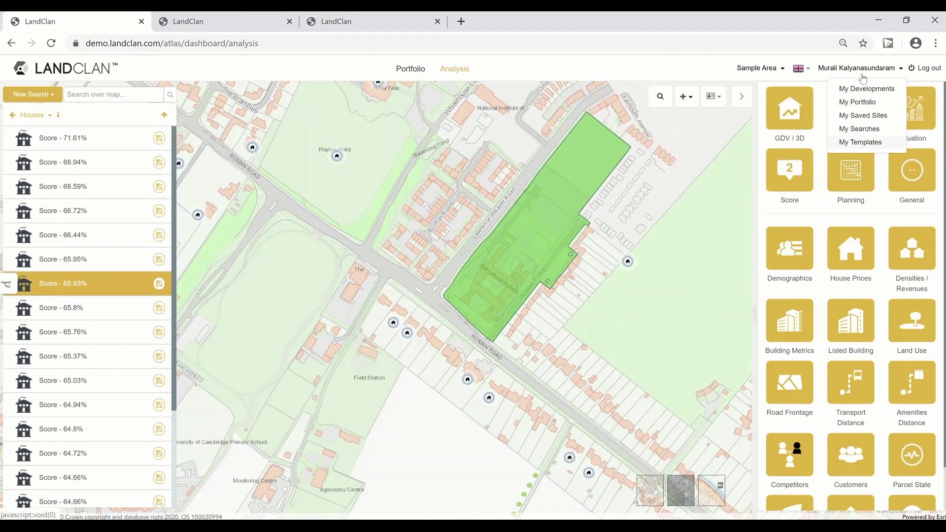
Step: Name a GDV calculation 'Opportunity', select Mixed Template, and calculate it for the 65.83% parcel
{"action": "left_click", "coordinate": [720, 70]}
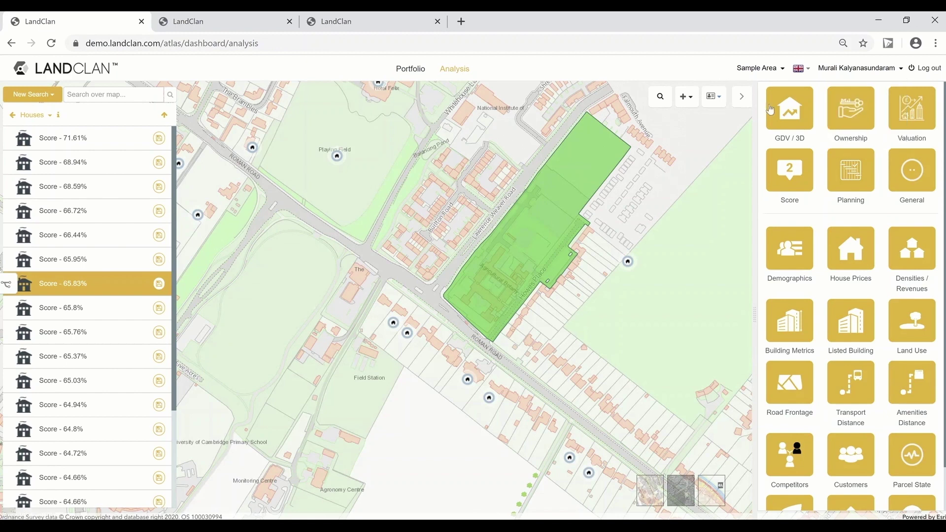
{"action": "left_click", "coordinate": [788, 112]}
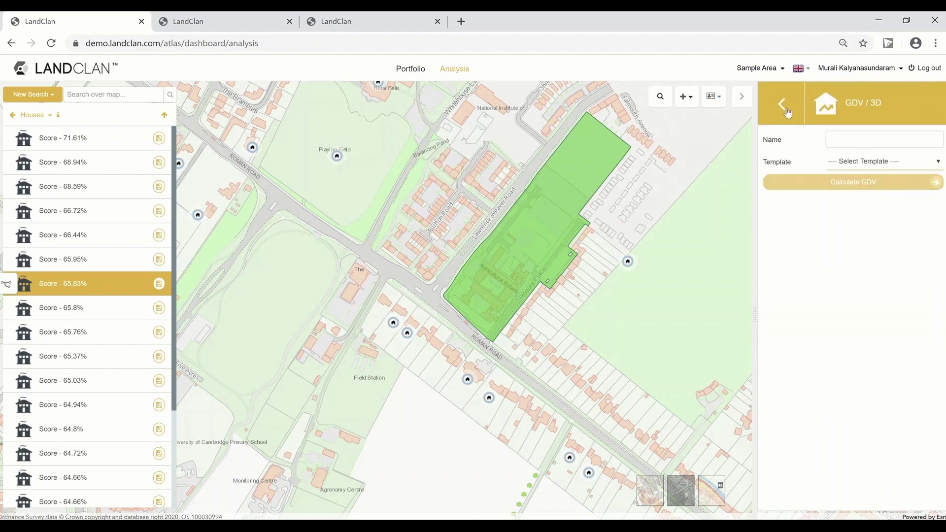
{"action": "left_click", "coordinate": [862, 163]}
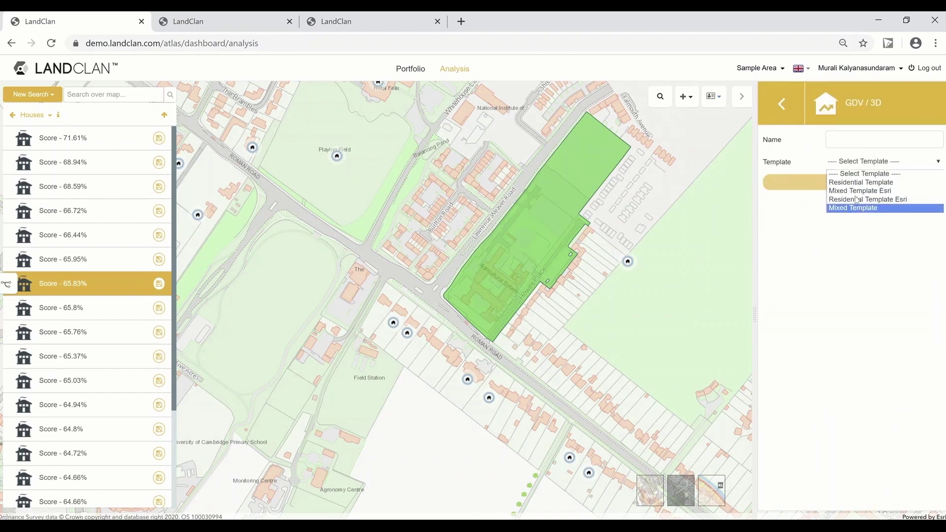
{"action": "left_click", "coordinate": [858, 190]}
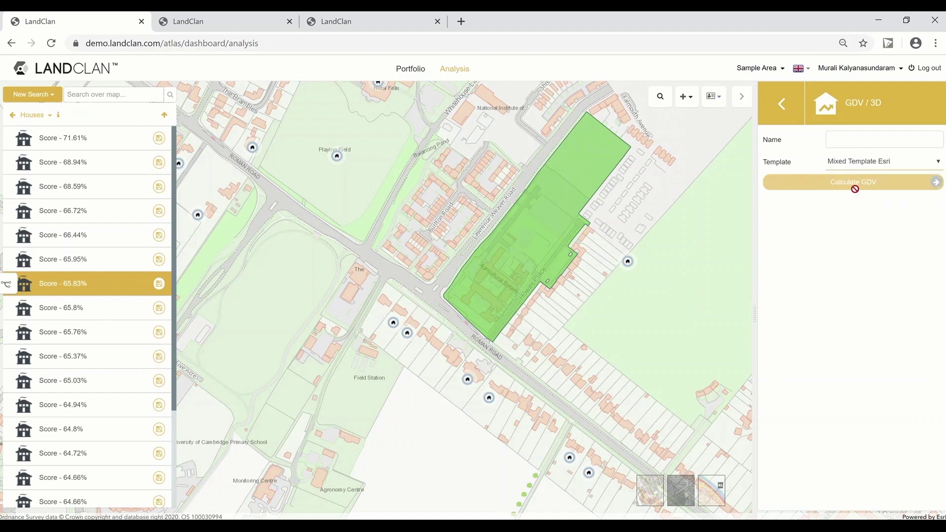
{"action": "left_click", "coordinate": [858, 163]}
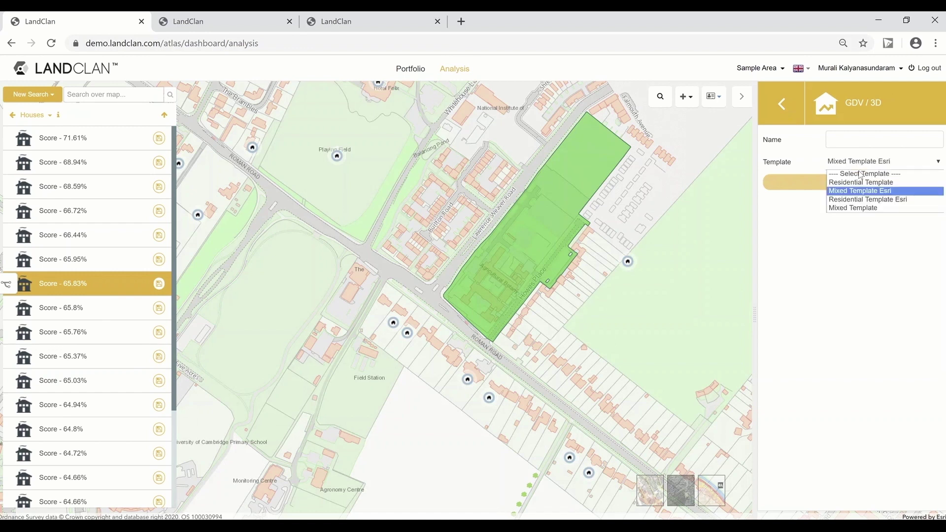
{"action": "left_click", "coordinate": [857, 201]}
{"action": "left_click", "coordinate": [848, 141]}
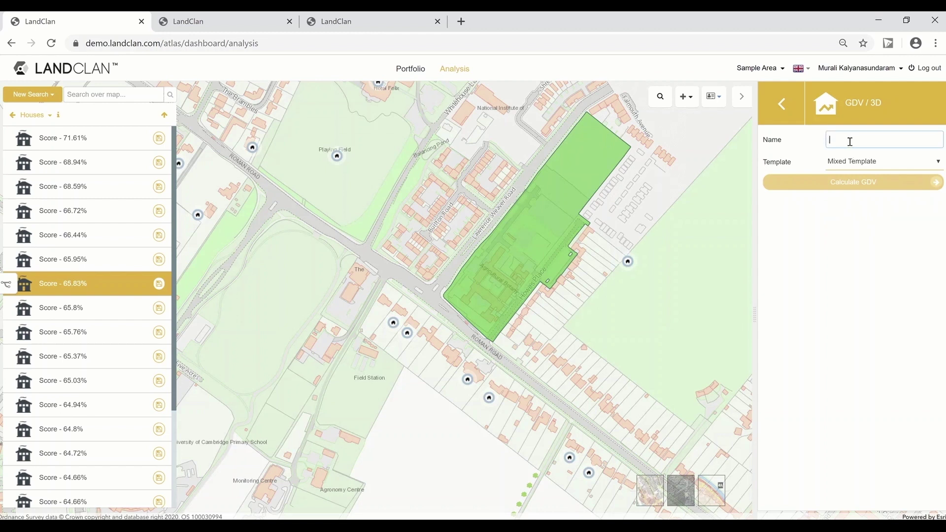
{"action": "type", "text": "Opp"}
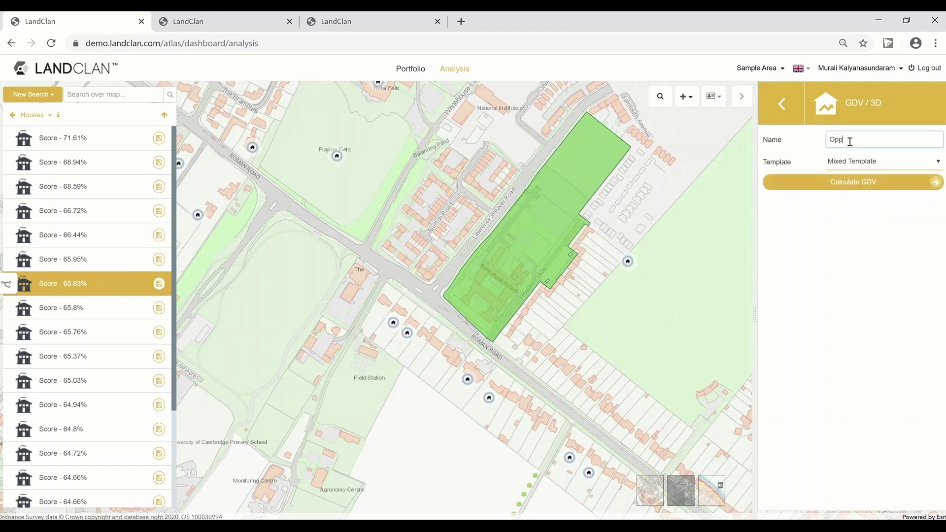
{"action": "type", "text": "ortunity"}
{"action": "left_click", "coordinate": [862, 182]}
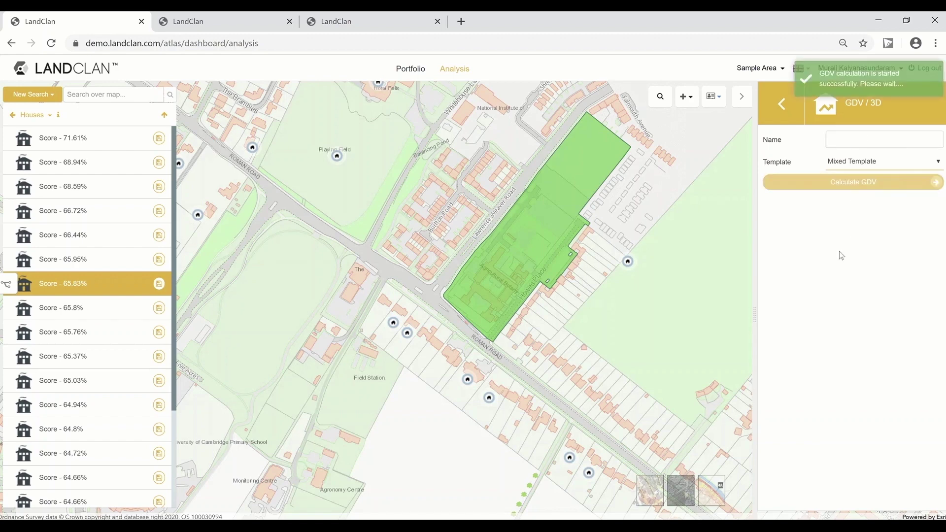
Step: Widen the results panel and add Costs, Profit and Rental Yield columns to land parcel results
{"action": "left_click_drag", "start_coordinate": [754, 314], "coordinate": [667, 315]}
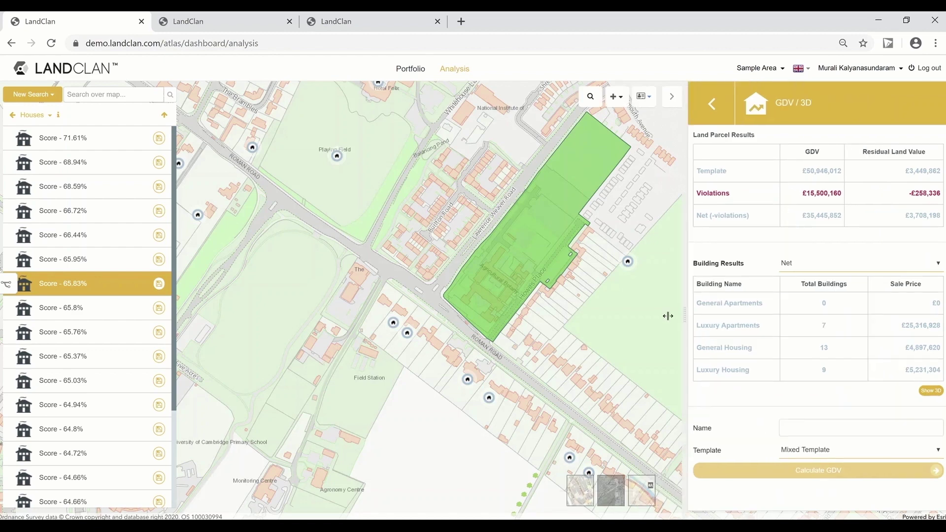
{"action": "left_click", "coordinate": [824, 157]}
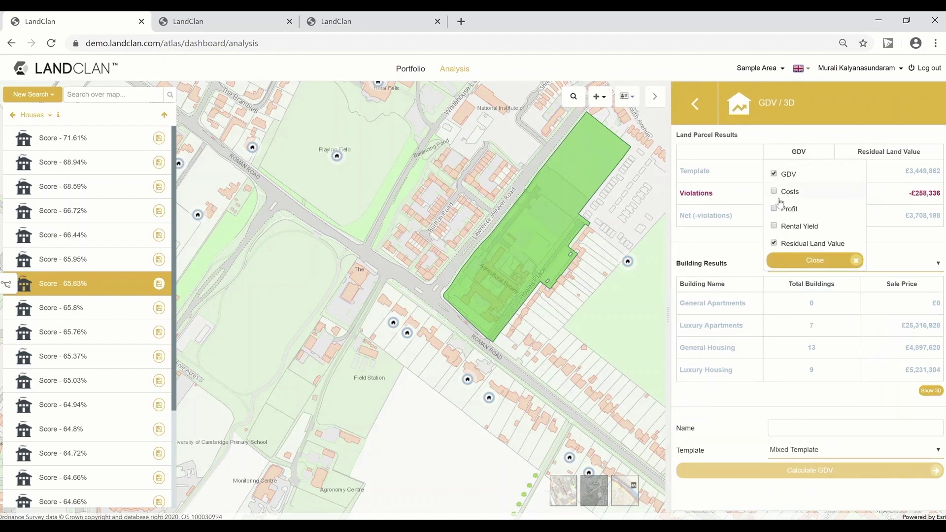
{"action": "left_click", "coordinate": [774, 192]}
{"action": "left_click", "coordinate": [774, 209]}
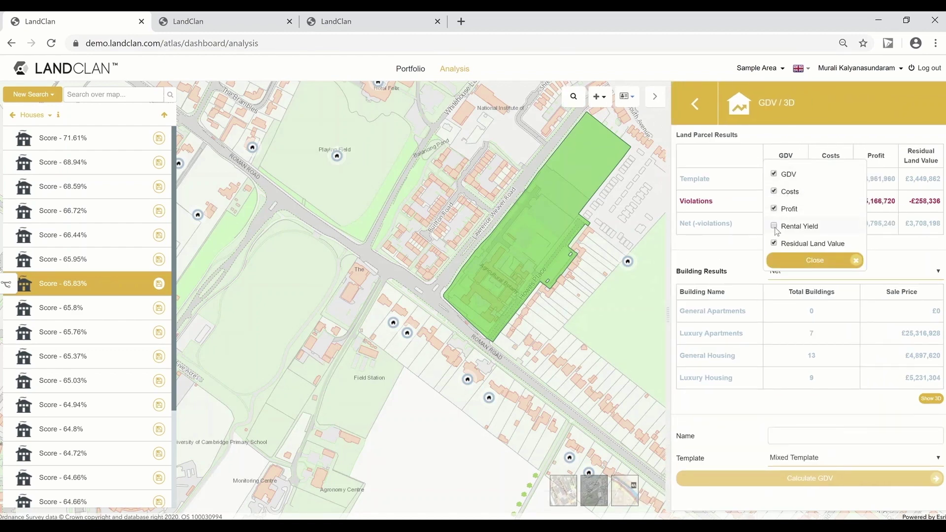
{"action": "left_click", "coordinate": [774, 226]}
{"action": "left_click", "coordinate": [790, 260]}
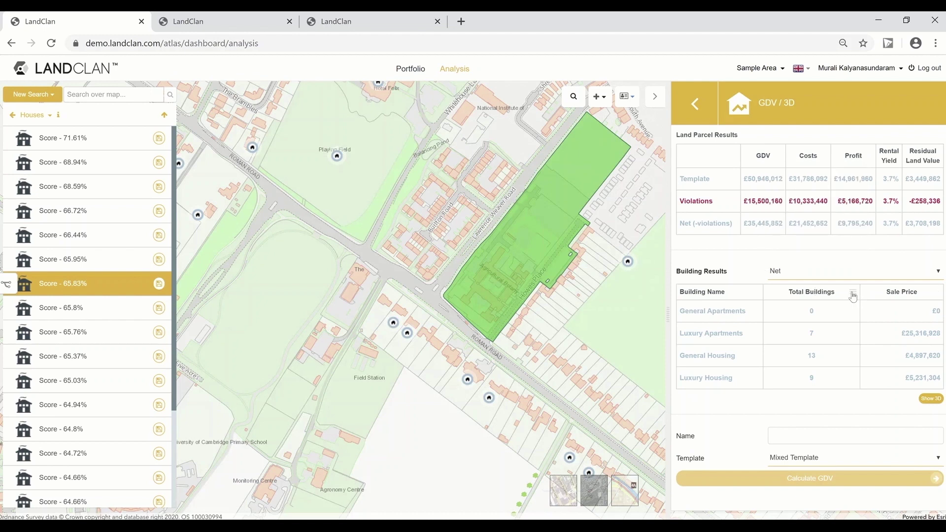
Step: Add Costs, Profit, Yearly Rent and Rental Yield to building results, then recentre the parcel
{"action": "left_click", "coordinate": [852, 295]}
{"action": "left_click", "coordinate": [773, 367]}
{"action": "left_click", "coordinate": [774, 383]}
{"action": "left_click", "coordinate": [773, 401]}
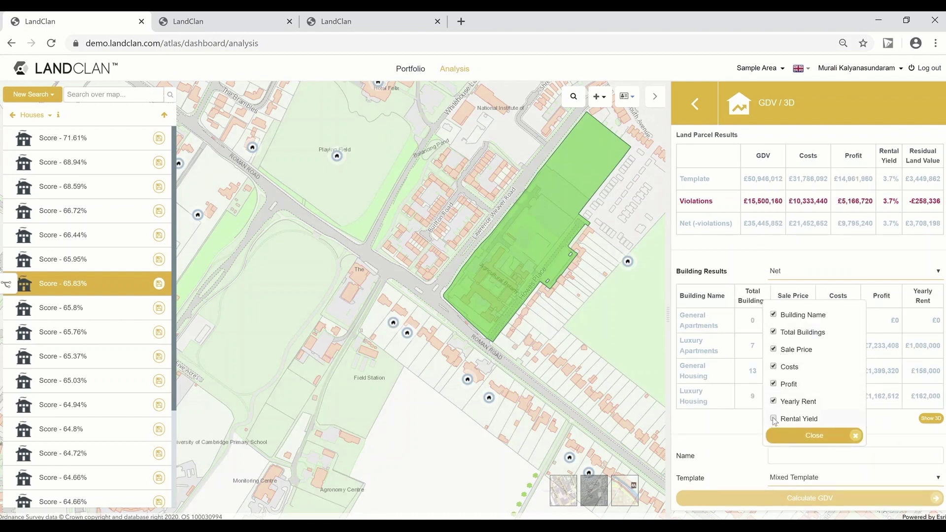
{"action": "left_click", "coordinate": [774, 419]}
{"action": "left_click", "coordinate": [793, 436]}
{"action": "left_click_drag", "start_coordinate": [495, 331], "coordinate": [470, 331]}
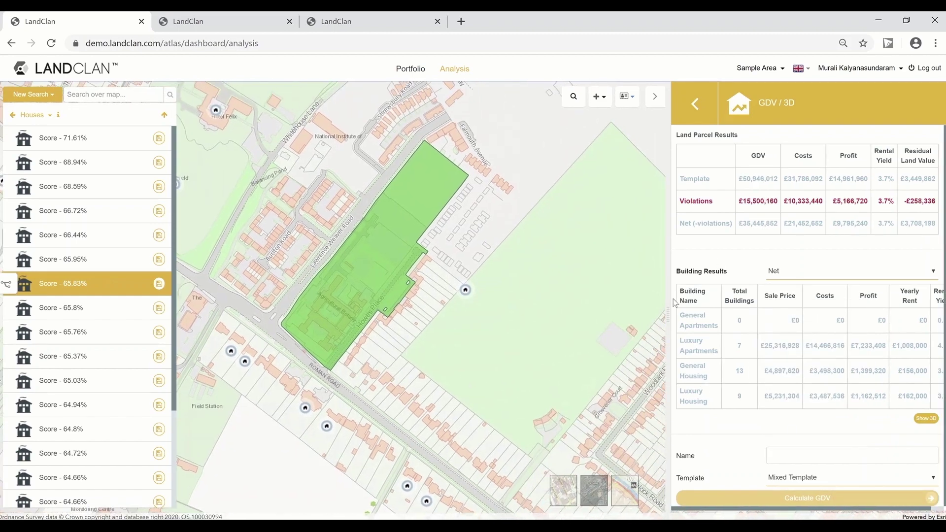
{"action": "left_click_drag", "start_coordinate": [672, 315], "coordinate": [599, 308]}
{"action": "left_click_drag", "start_coordinate": [442, 307], "coordinate": [475, 324]}
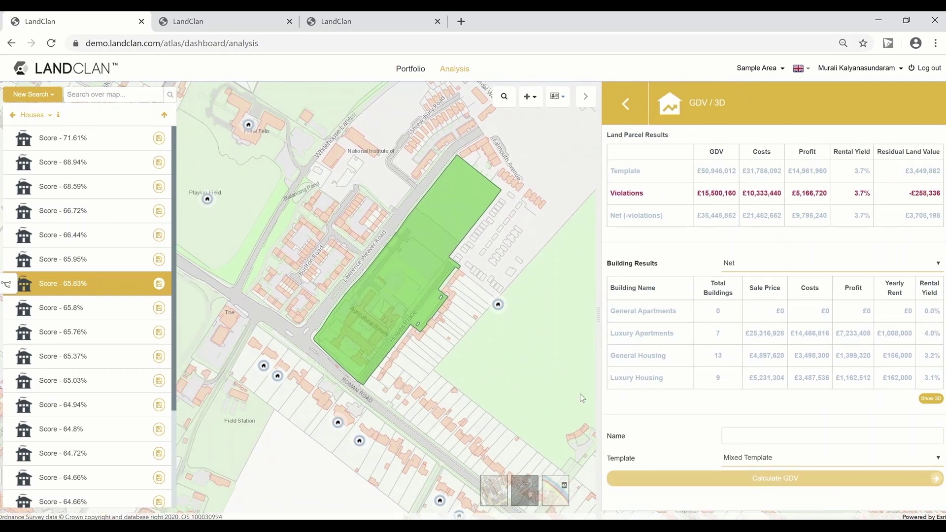
Step: Review General Apartments' 6 height violations (net GDV £35,445,852), then show Template scenario building results
{"action": "left_click", "coordinate": [644, 173]}
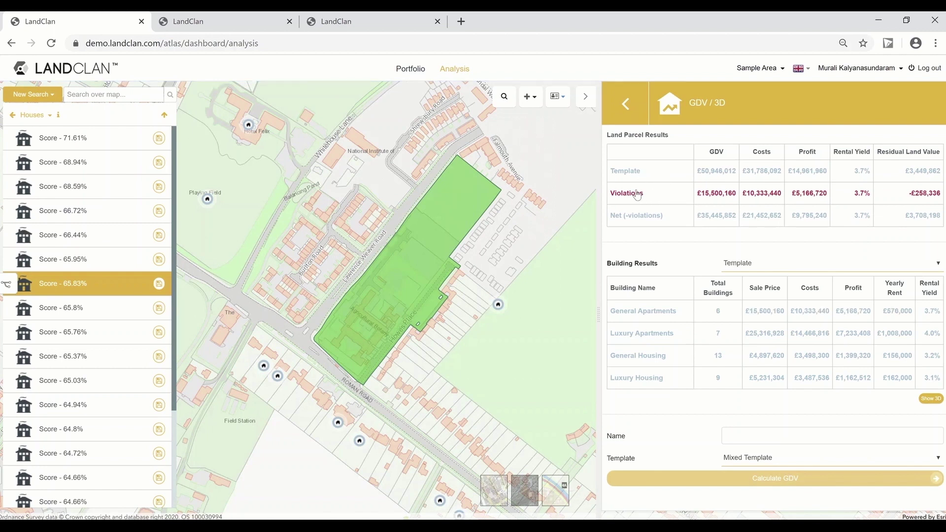
{"action": "left_click", "coordinate": [637, 193]}
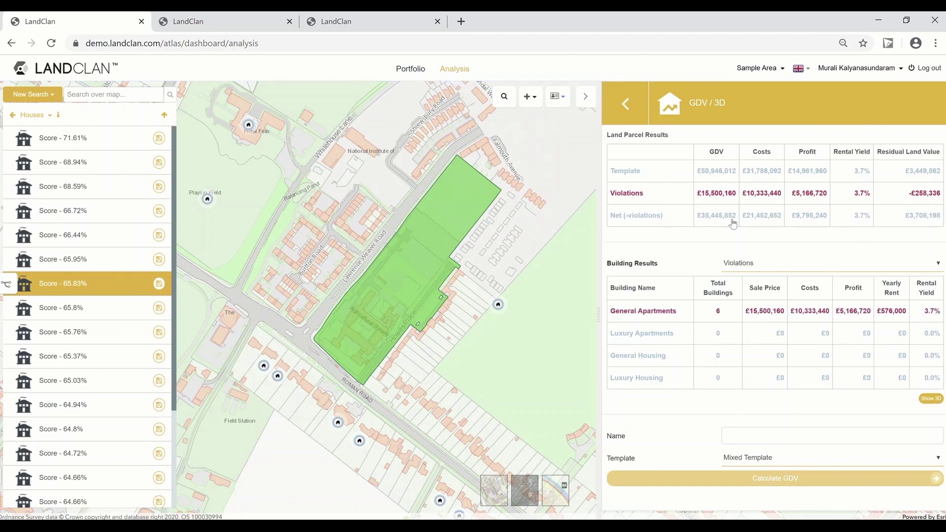
{"action": "left_click", "coordinate": [682, 312]}
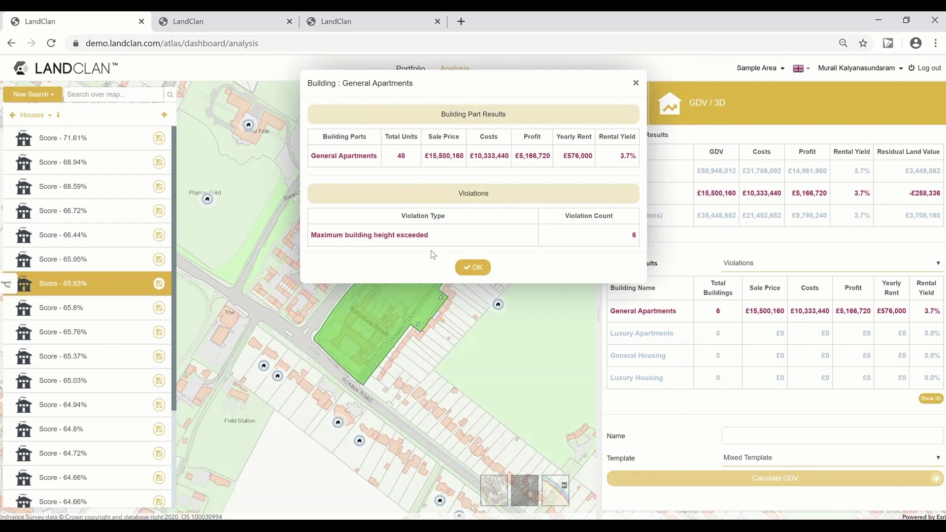
{"action": "left_click", "coordinate": [478, 268]}
{"action": "left_click", "coordinate": [647, 219]}
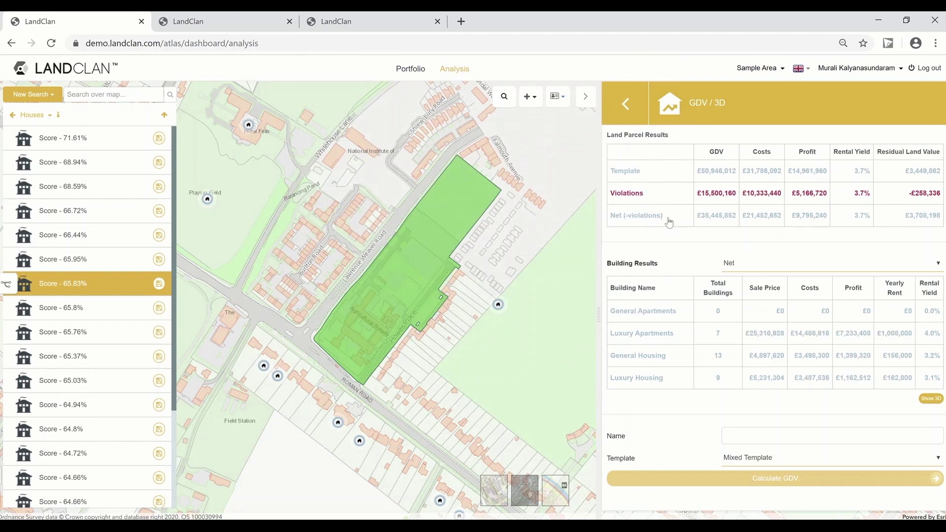
{"action": "left_click", "coordinate": [645, 172]}
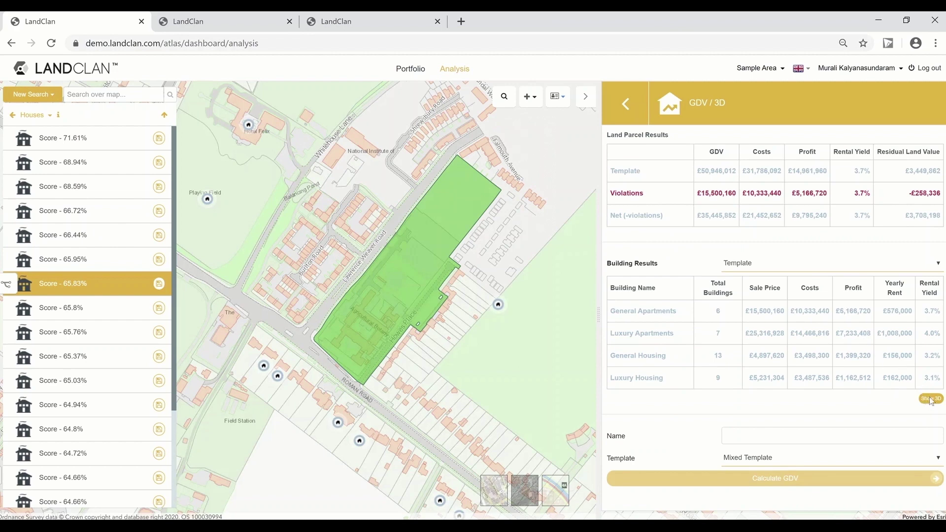
Step: Show the scheme in 3D and toggle the proposed buildings and road network layers off and on
{"action": "left_click", "coordinate": [930, 400]}
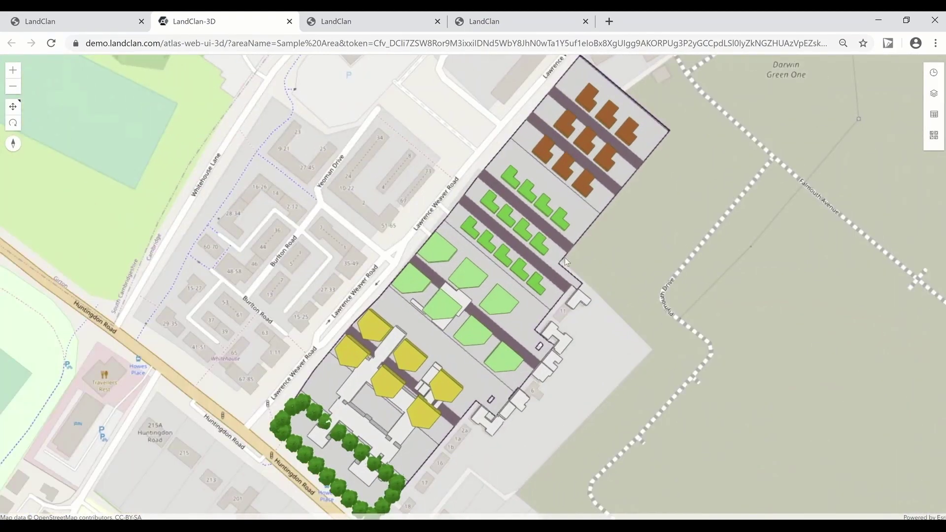
{"action": "left_click", "coordinate": [13, 122]}
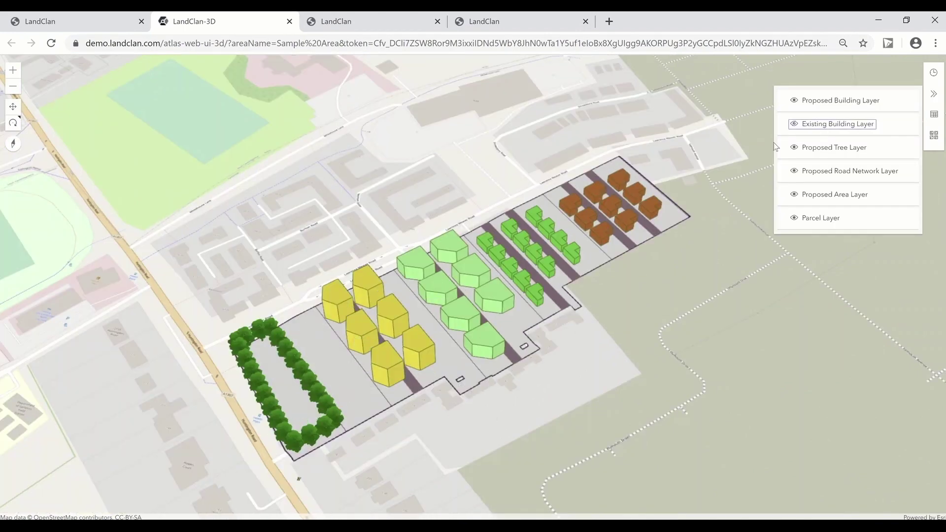
{"action": "left_click_drag", "start_coordinate": [696, 270], "coordinate": [629, 297]}
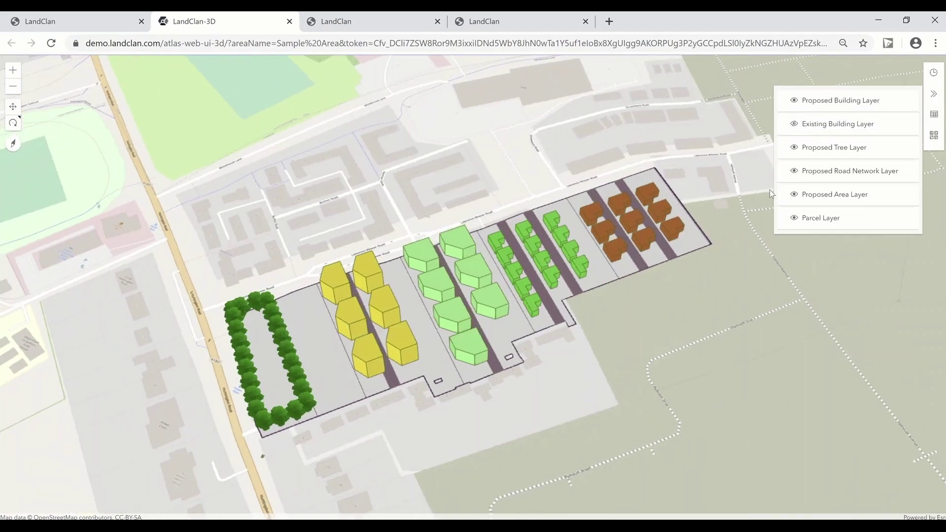
{"action": "left_click", "coordinate": [832, 103]}
{"action": "left_click", "coordinate": [831, 102]}
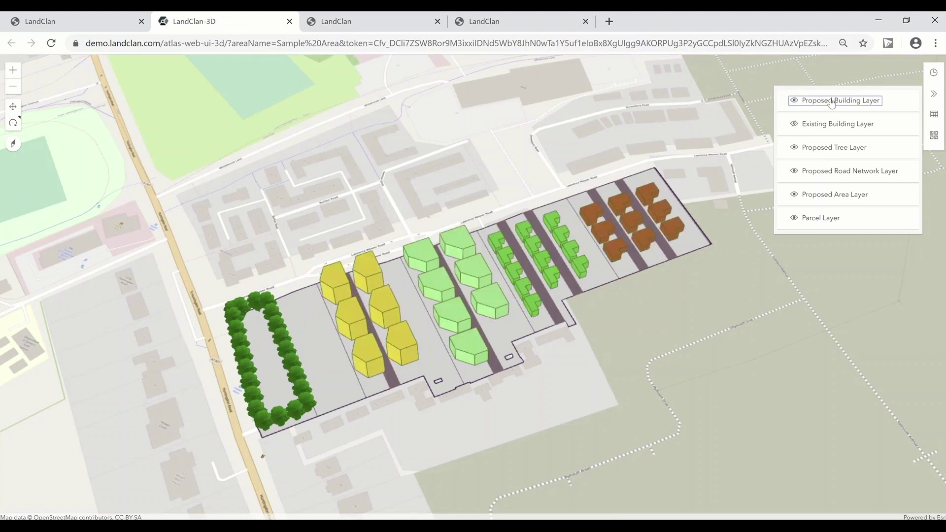
{"action": "left_click", "coordinate": [840, 174]}
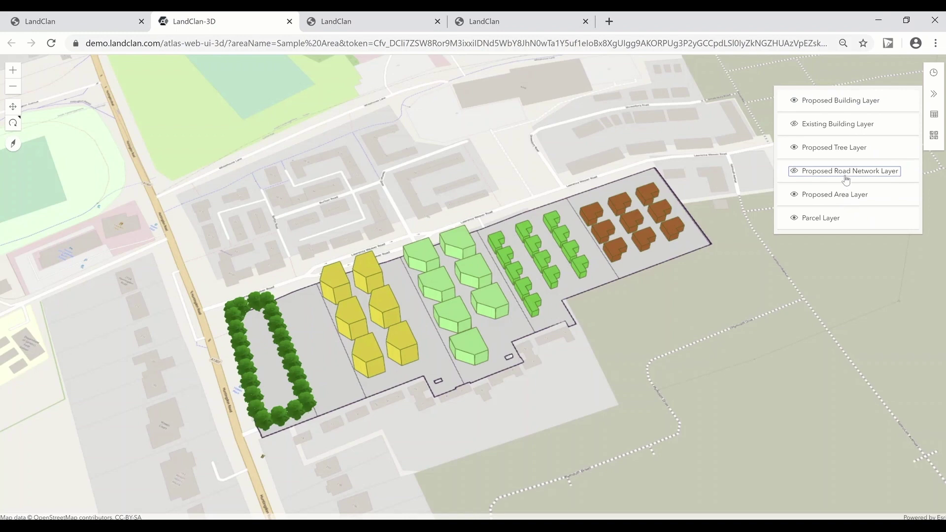
{"action": "left_click", "coordinate": [840, 173]}
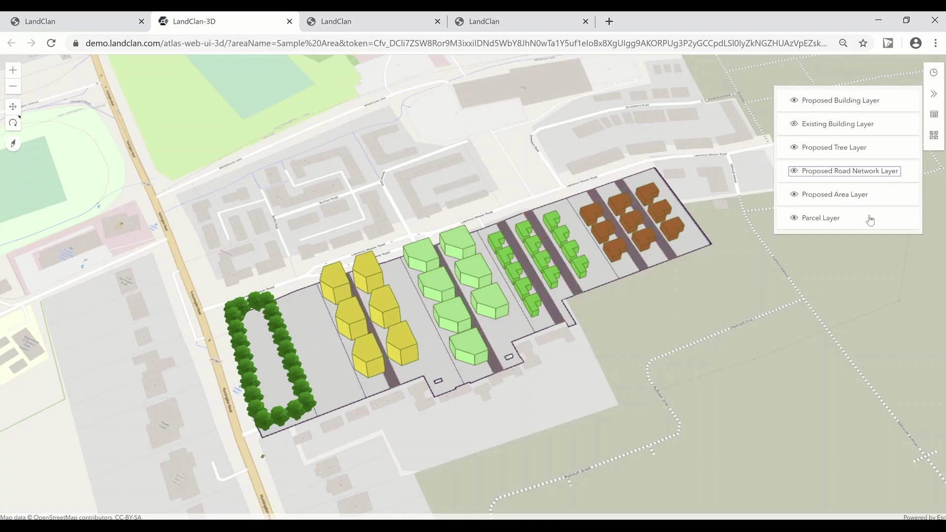
Step: Cast building shadows for 5:00 PM from the Daylight settings
{"action": "left_click_drag", "start_coordinate": [590, 383], "coordinate": [532, 401]}
{"action": "left_click", "coordinate": [933, 72]}
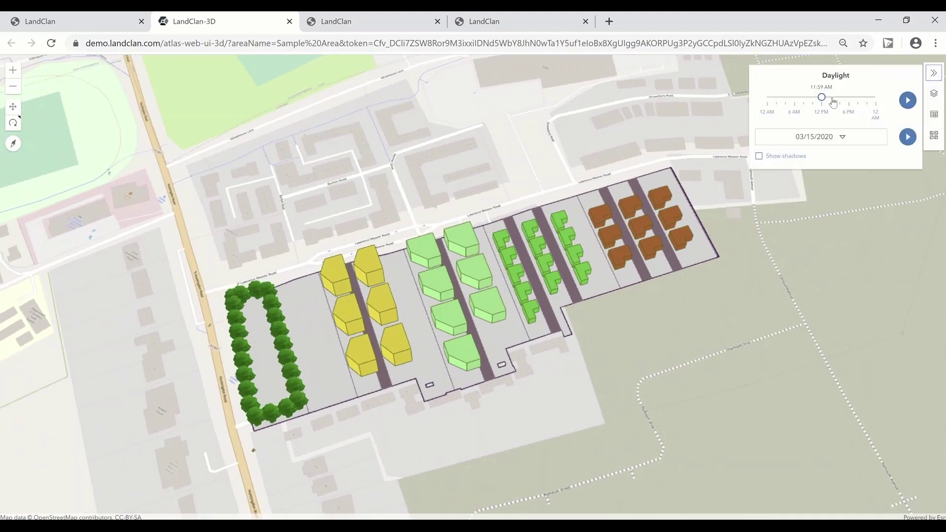
{"action": "mouse_move", "coordinate": [821, 95]}
{"action": "left_mouse_down"}
{"action": "mouse_move", "coordinate": [846, 97]}
{"action": "mouse_move", "coordinate": [814, 97]}
{"action": "mouse_move", "coordinate": [824, 97]}
{"action": "left_mouse_up"}
Step: Put away the Daylight settings and switch the 3D basemap to satellite Imagery
{"action": "left_click", "coordinate": [933, 74]}
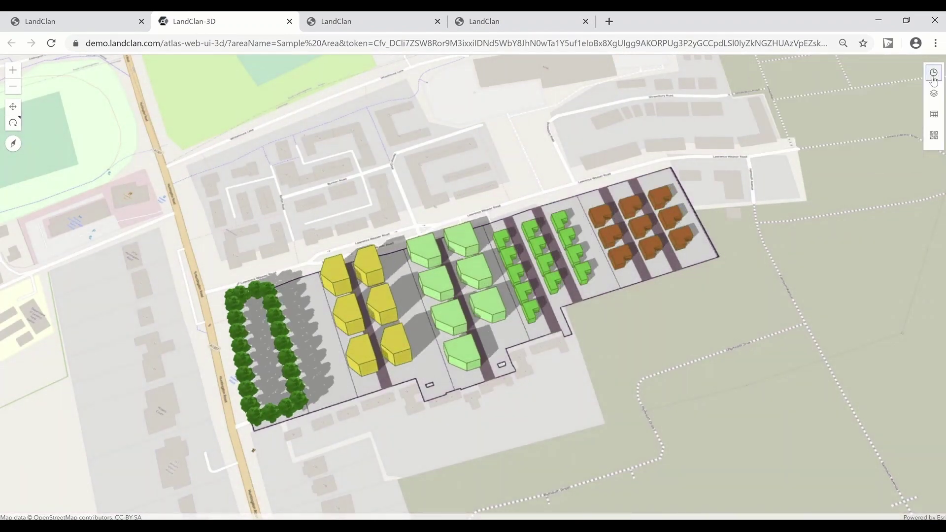
{"action": "left_click", "coordinate": [934, 136]}
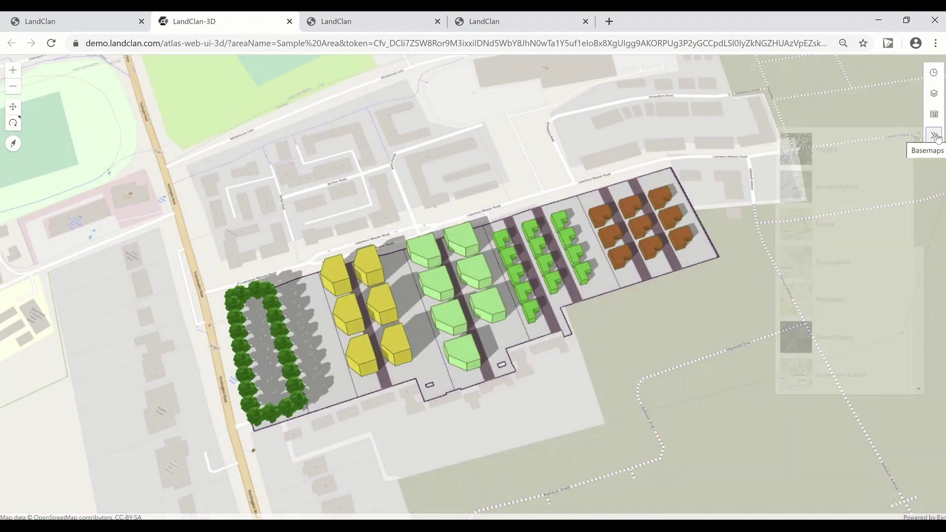
{"action": "left_click", "coordinate": [825, 149]}
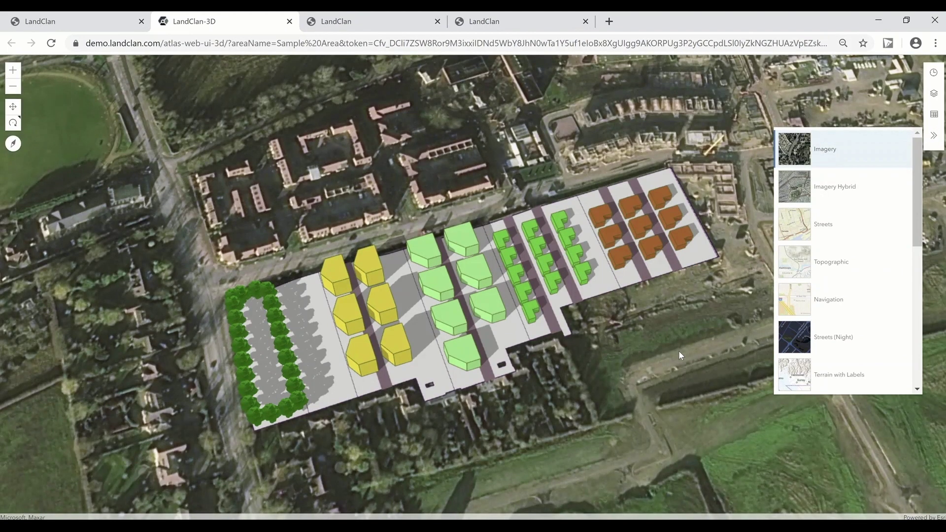
{"action": "scroll", "coordinate": [844, 261], "scroll_direction": "down", "scroll_amount": 3}
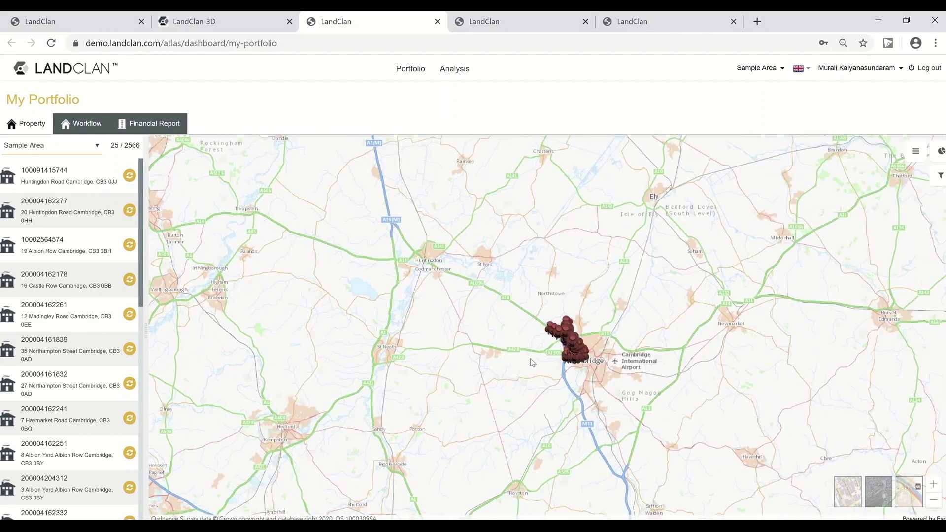
Step: Zoom and pan the map to centre the Cambridge property cluster
{"action": "scroll", "coordinate": [530, 358], "scroll_direction": "up", "scroll_amount": 3}
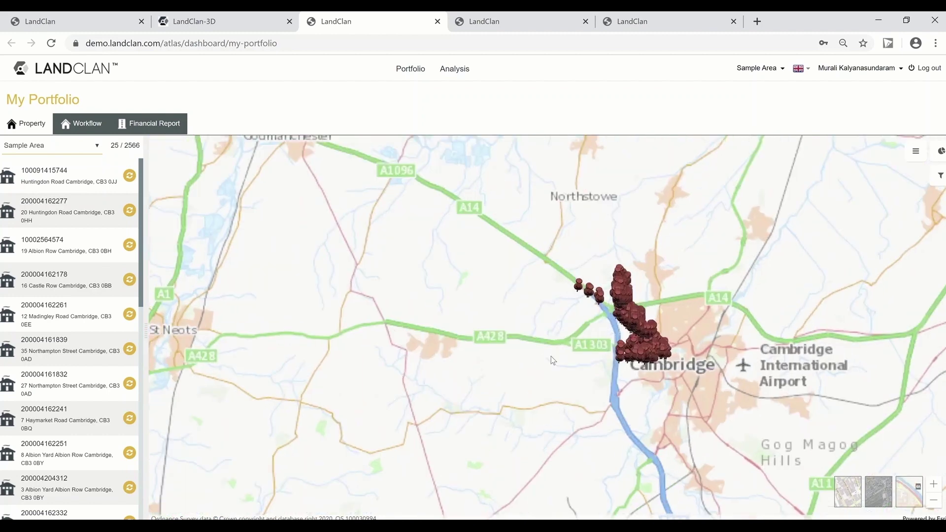
{"action": "left_click_drag", "start_coordinate": [634, 318], "coordinate": [545, 336]}
{"action": "scroll", "coordinate": [545, 336], "scroll_direction": "up", "scroll_amount": 1}
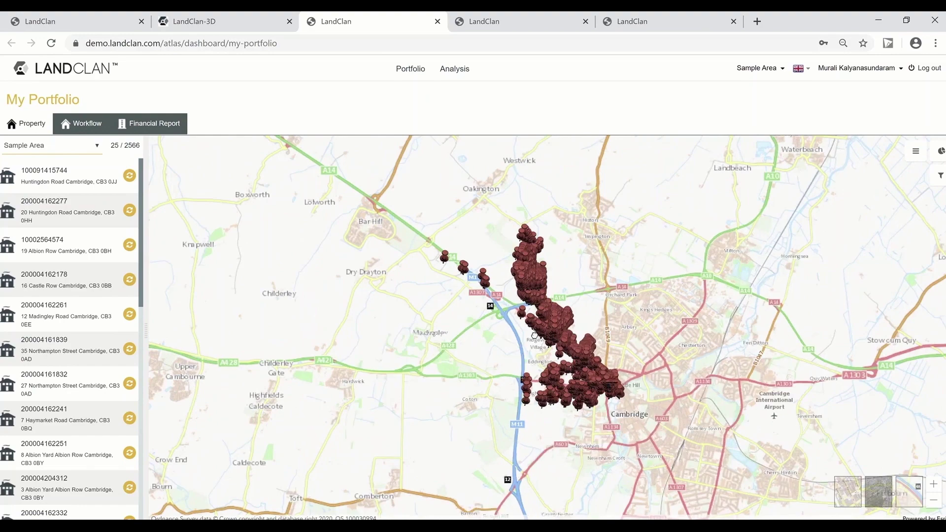
{"action": "scroll", "coordinate": [512, 335], "scroll_direction": "up", "scroll_amount": 1}
{"action": "left_click", "coordinate": [74, 176]}
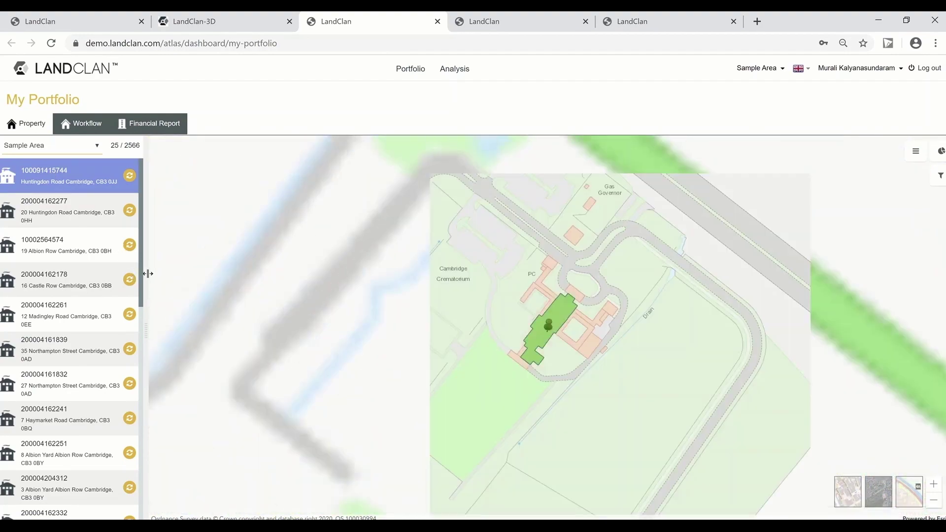
{"action": "left_click", "coordinate": [63, 210]}
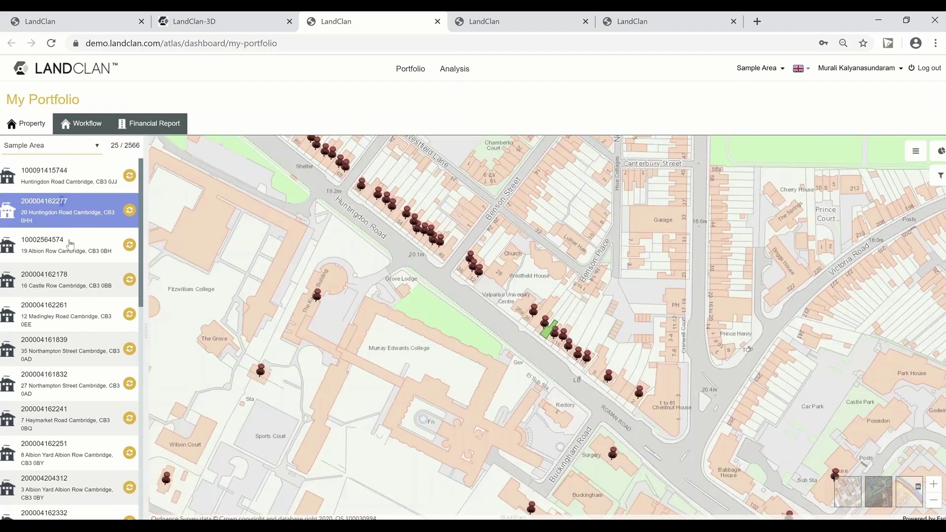
{"action": "left_click", "coordinate": [68, 251]}
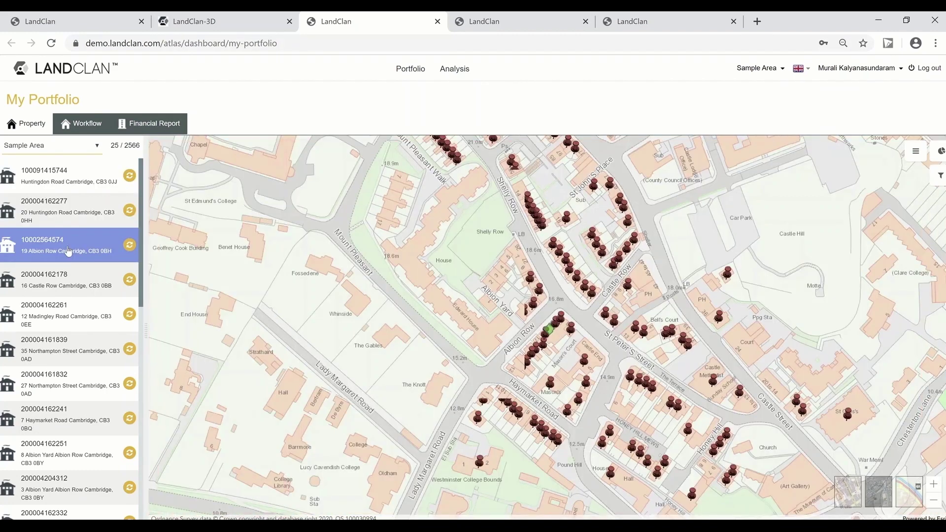
{"action": "scroll", "coordinate": [540, 327], "scroll_direction": "up", "scroll_amount": 3}
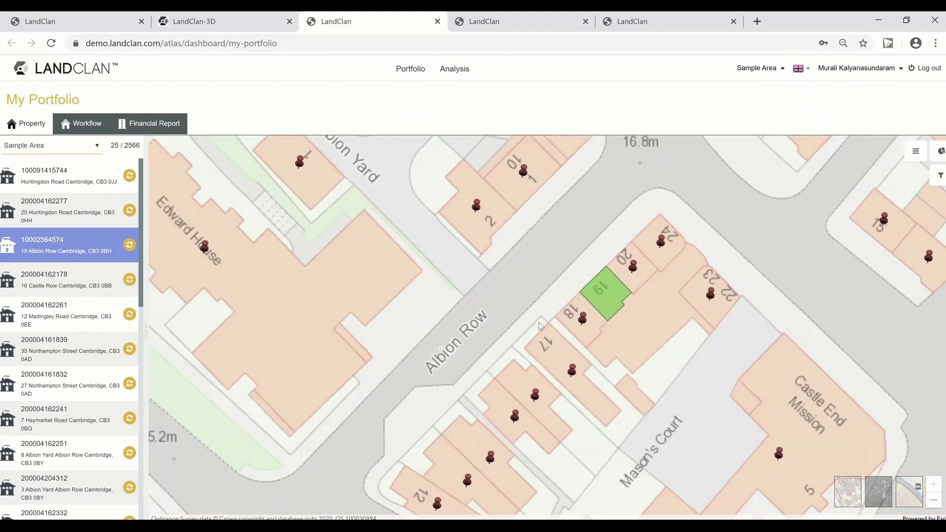
{"action": "left_click", "coordinate": [72, 352]}
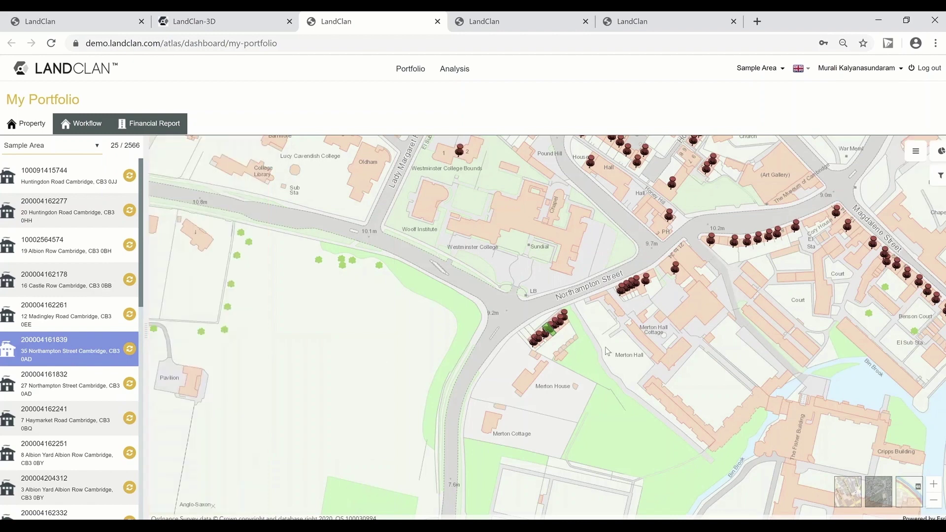
{"action": "scroll", "coordinate": [537, 324], "scroll_direction": "up", "scroll_amount": 3}
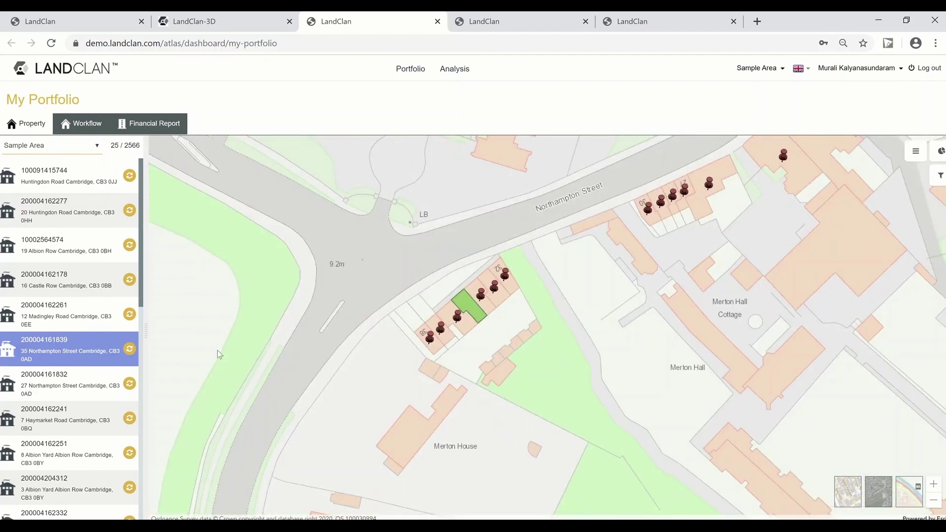
{"action": "left_click", "coordinate": [61, 482]}
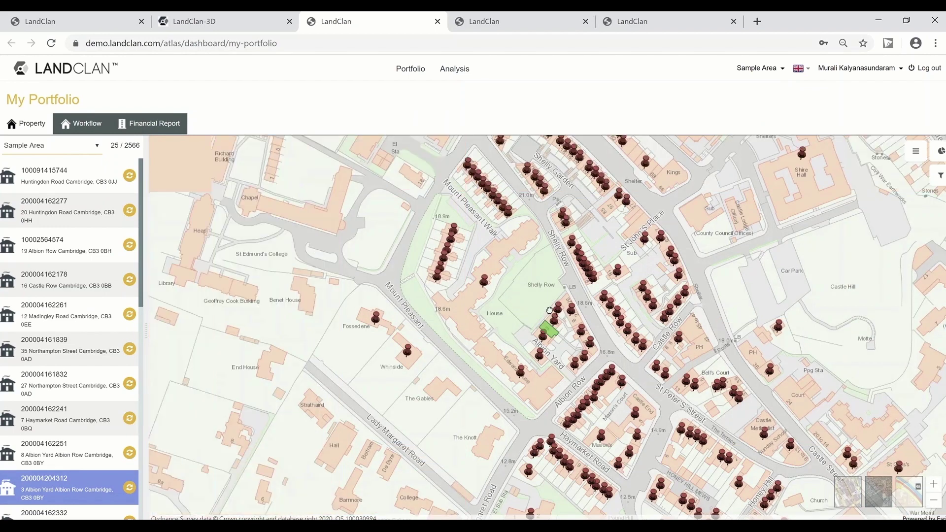
{"action": "scroll", "coordinate": [555, 331], "scroll_direction": "up", "scroll_amount": 3}
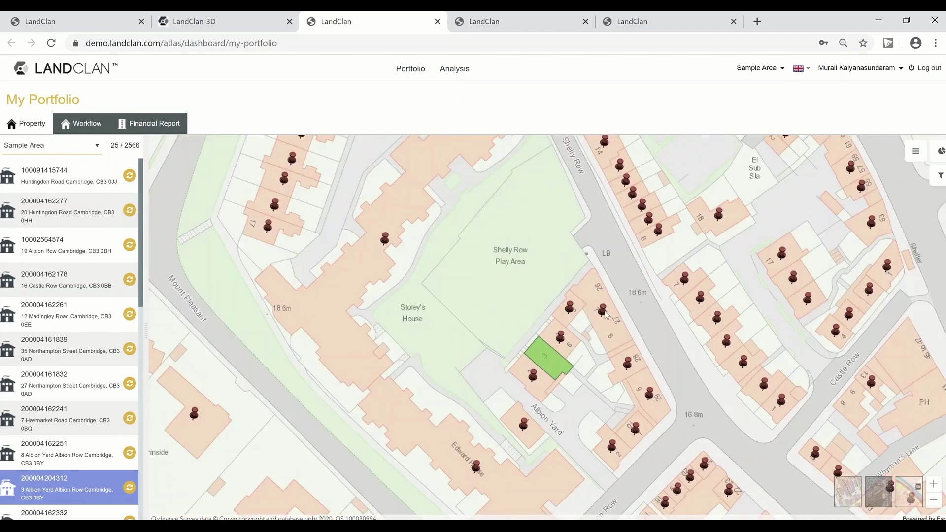
{"action": "scroll", "coordinate": [596, 317], "scroll_direction": "down", "scroll_amount": 2}
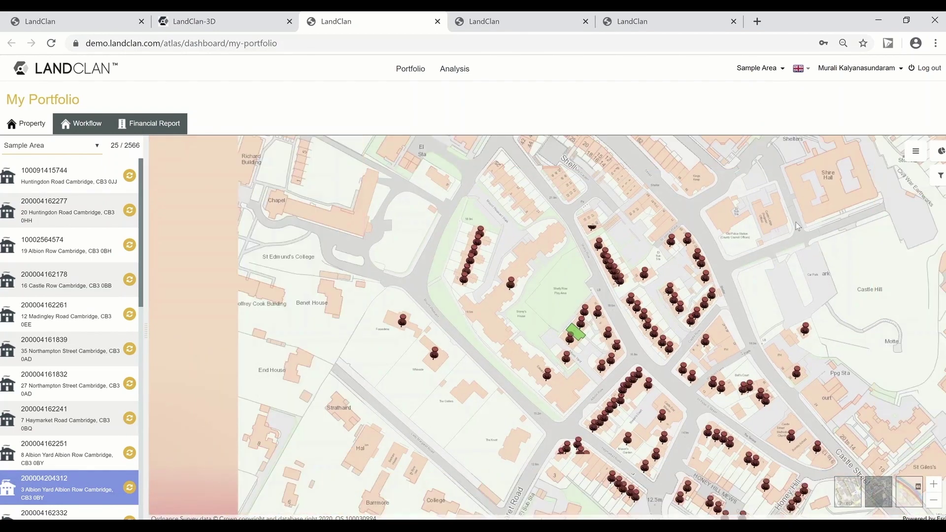
Step: Show the Huntingdon Road property's stock list and read through its General details
{"action": "left_click", "coordinate": [99, 182]}
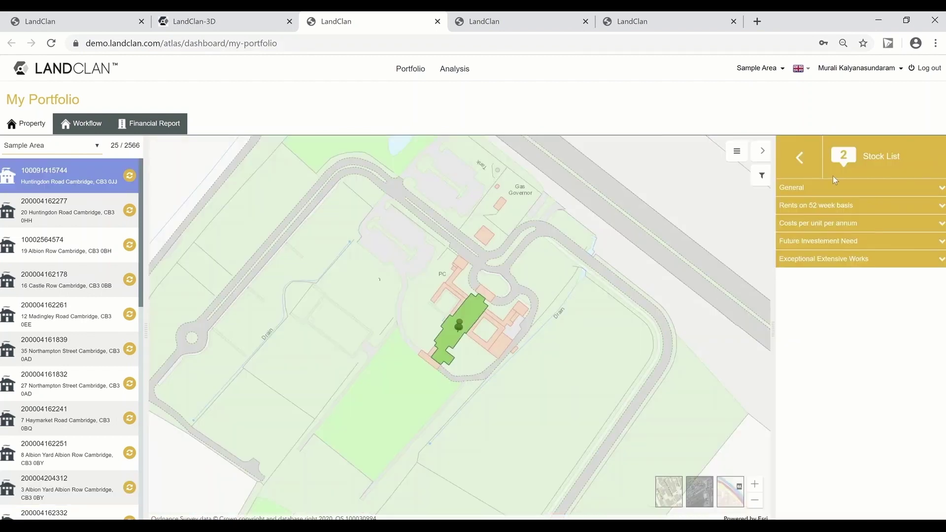
{"action": "left_click", "coordinate": [808, 188]}
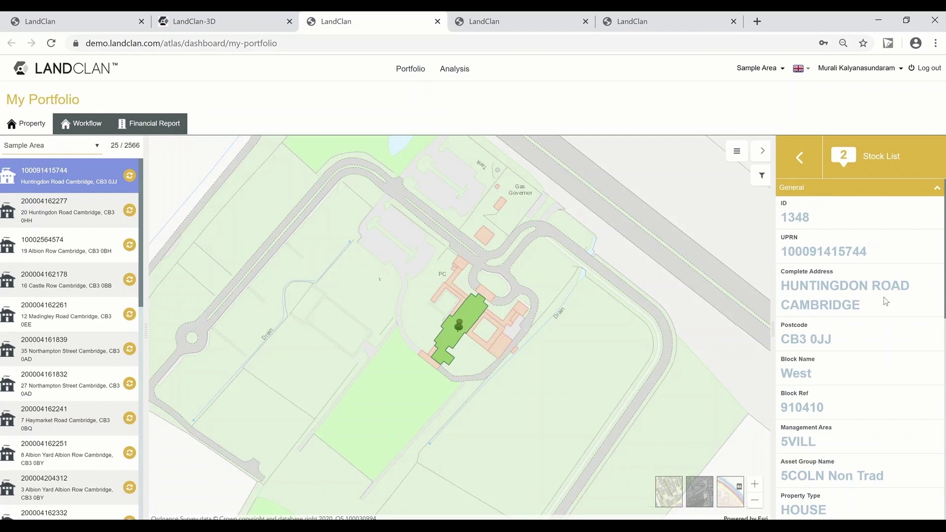
{"action": "scroll", "coordinate": [867, 310], "scroll_direction": "down", "scroll_amount": 4}
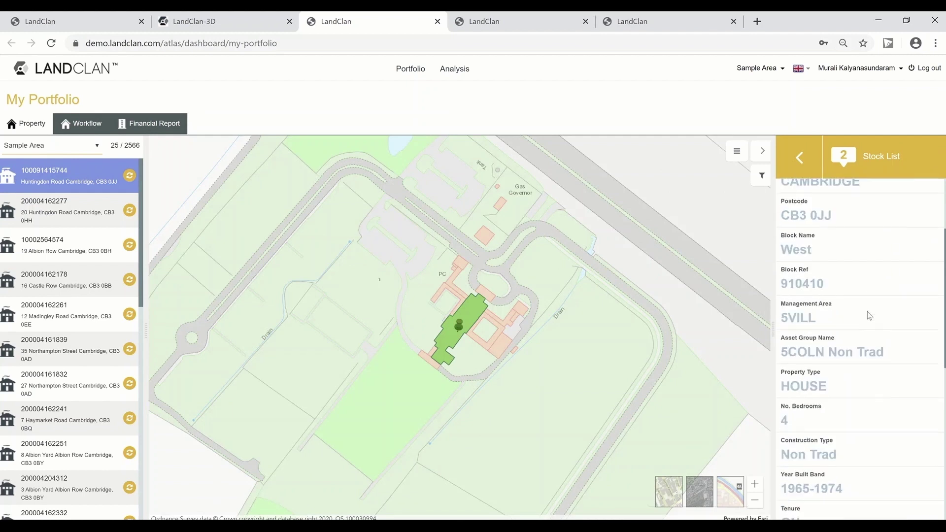
{"action": "scroll", "coordinate": [868, 325], "scroll_direction": "down", "scroll_amount": 3}
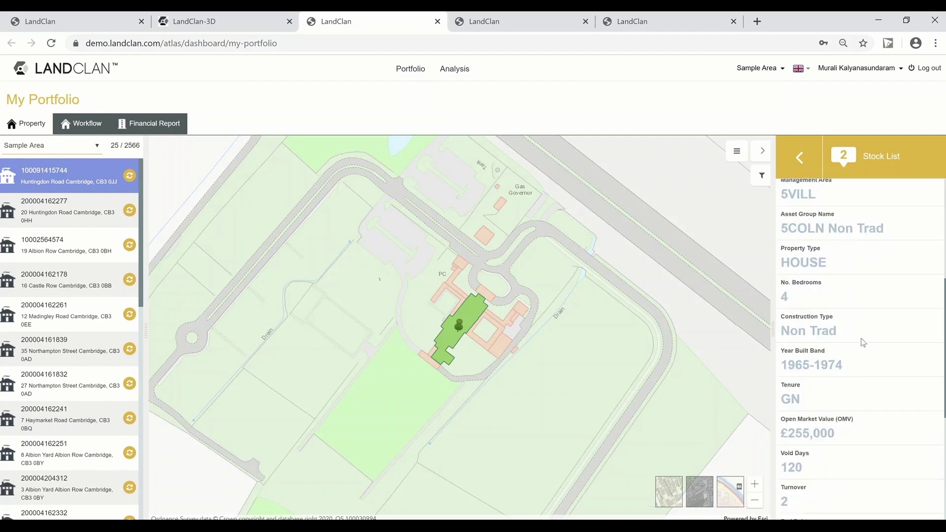
{"action": "scroll", "coordinate": [860, 343], "scroll_direction": "down", "scroll_amount": 1}
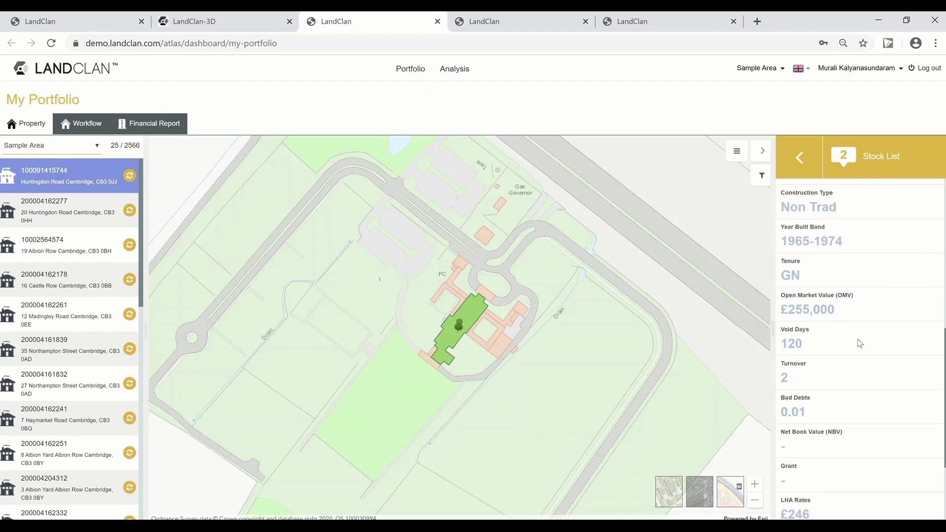
{"action": "scroll", "coordinate": [860, 344], "scroll_direction": "down", "scroll_amount": 2}
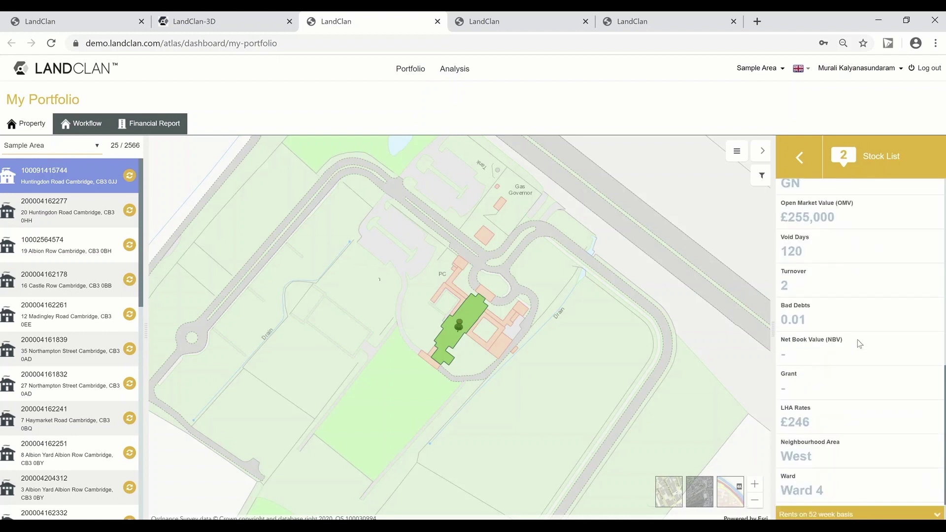
{"action": "scroll", "coordinate": [856, 339], "scroll_direction": "down", "scroll_amount": 1}
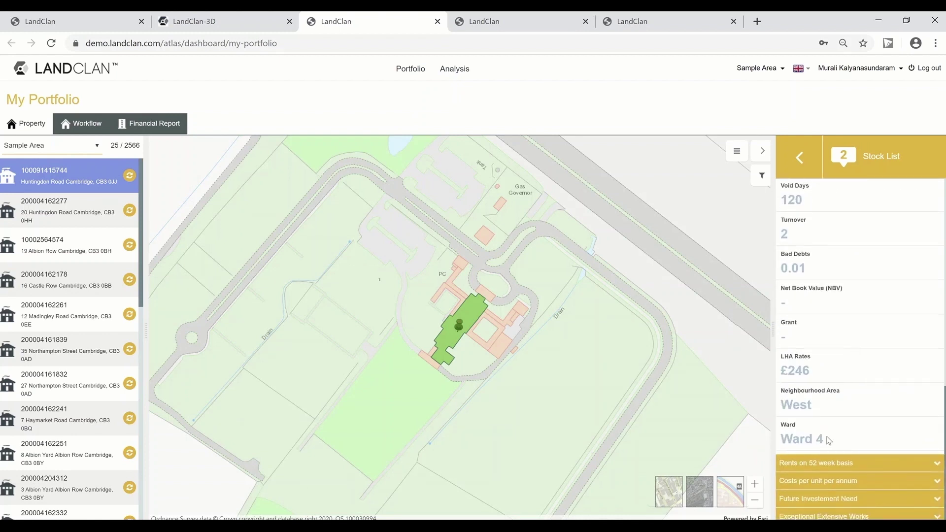
Step: Review the property's rents on a 52 week basis and costs per unit per annum
{"action": "left_click", "coordinate": [831, 463]}
{"action": "scroll", "coordinate": [864, 418], "scroll_direction": "down", "scroll_amount": 2}
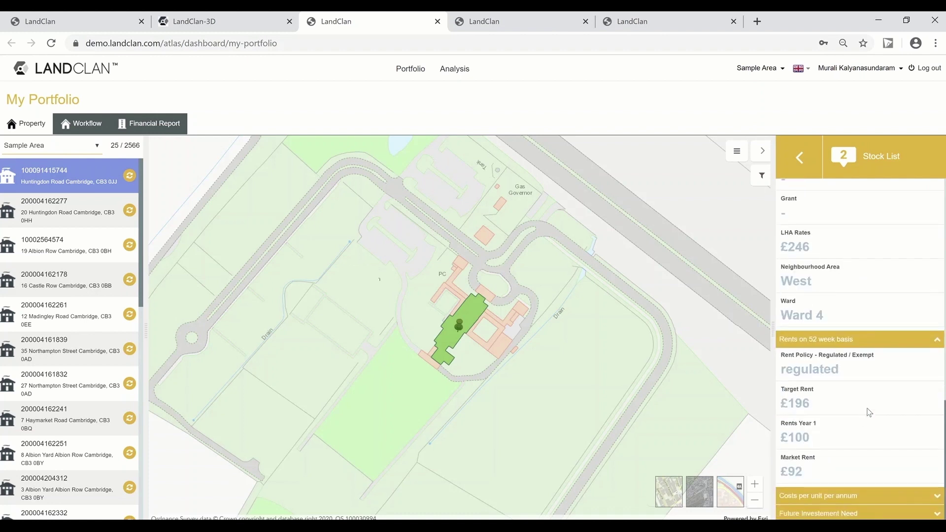
{"action": "scroll", "coordinate": [866, 390], "scroll_direction": "down", "scroll_amount": 1}
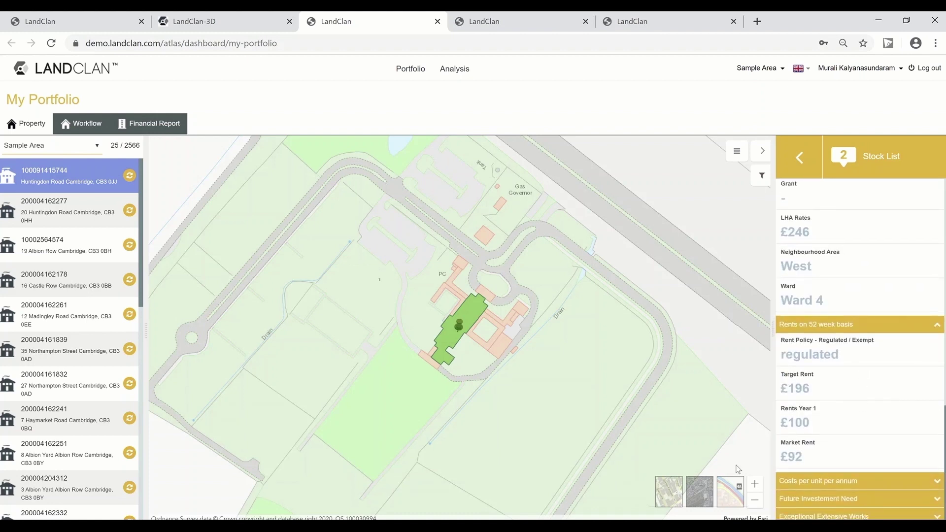
{"action": "left_click", "coordinate": [813, 481]}
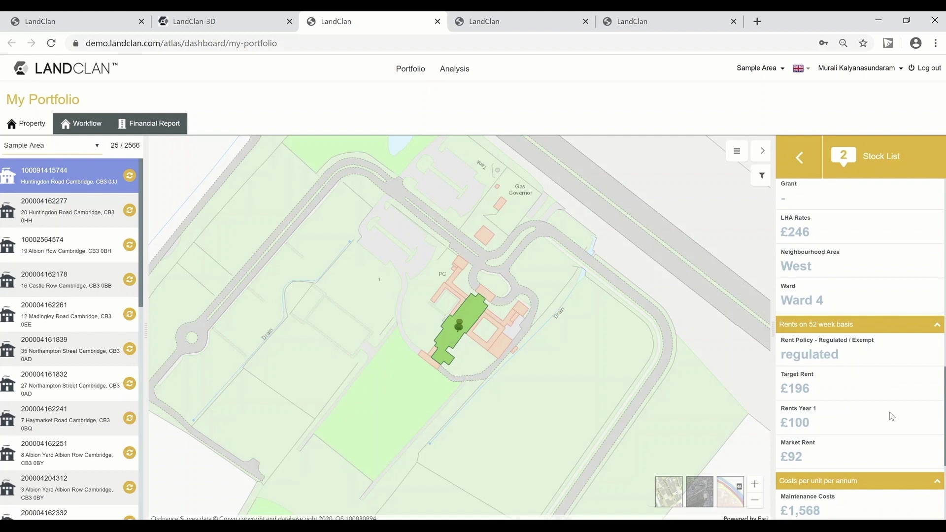
{"action": "scroll", "coordinate": [889, 412], "scroll_direction": "down", "scroll_amount": 2}
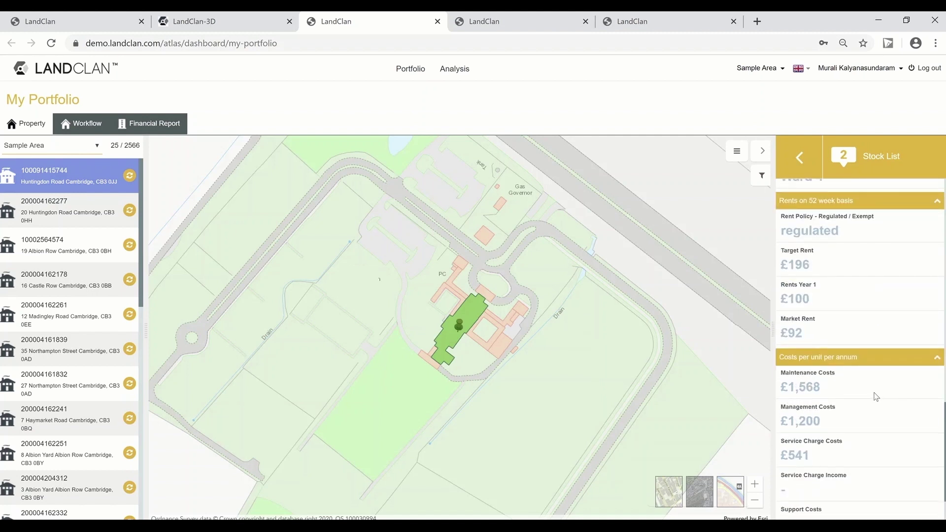
{"action": "scroll", "coordinate": [875, 397], "scroll_direction": "down", "scroll_amount": 2}
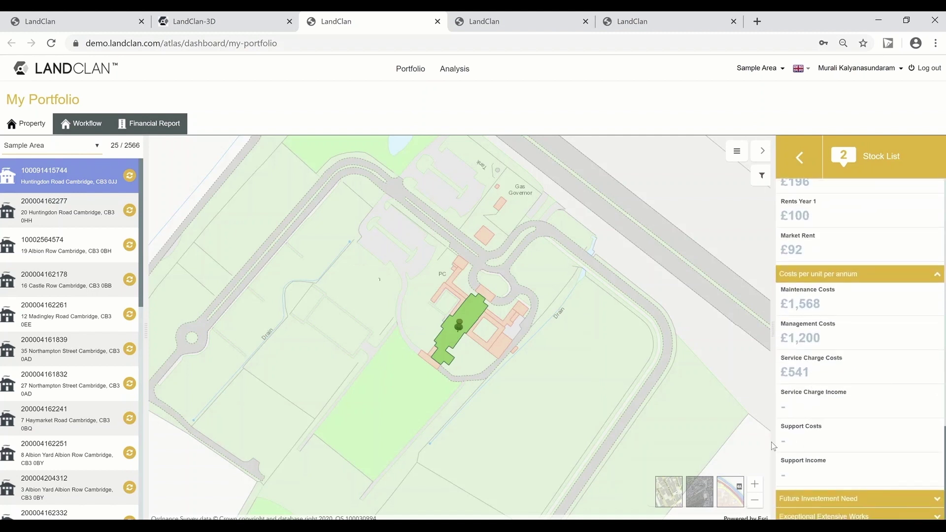
Step: Show the future investment need by year, with £10,900 needed in Year 1
{"action": "left_click", "coordinate": [827, 498]}
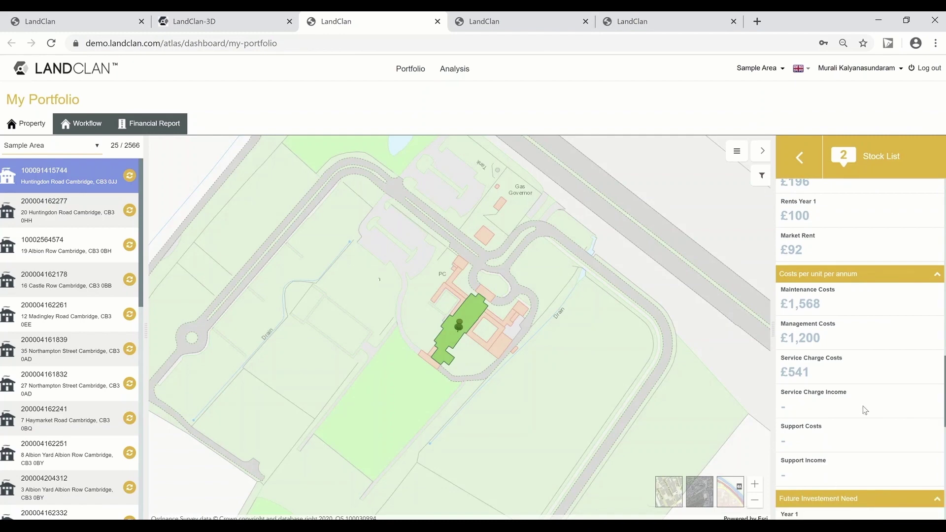
{"action": "scroll", "coordinate": [862, 397], "scroll_direction": "down", "scroll_amount": 3}
{"action": "scroll", "coordinate": [862, 398], "scroll_direction": "down", "scroll_amount": 2}
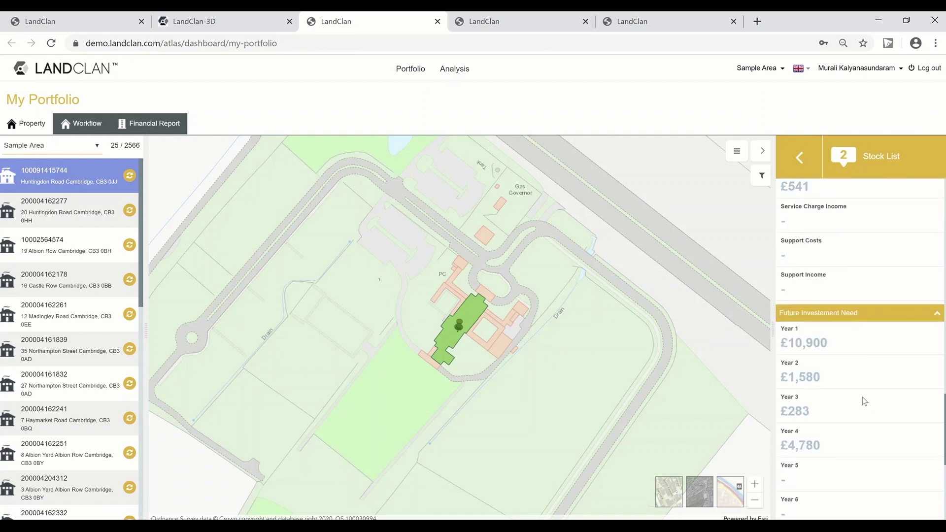
{"action": "scroll", "coordinate": [862, 397], "scroll_direction": "down", "scroll_amount": 4}
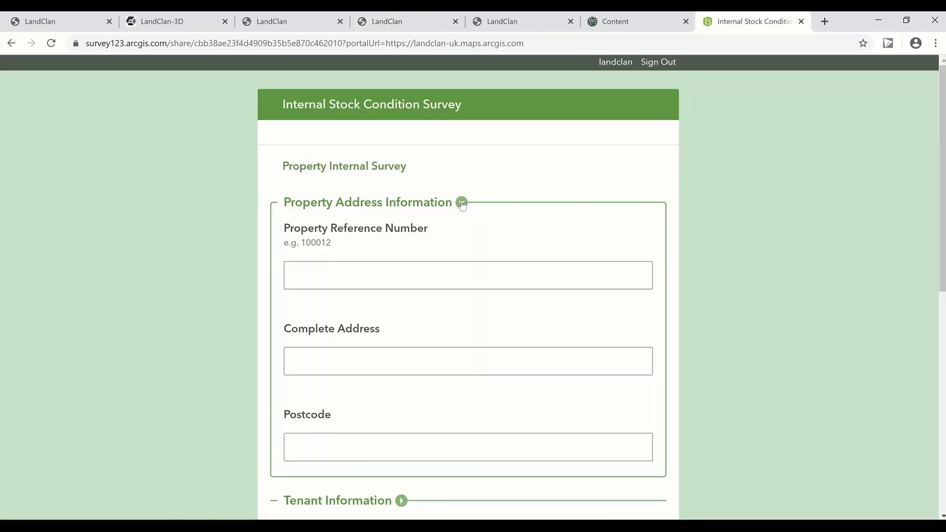
Step: Collapse the property address questions and read through the tenant information section
{"action": "left_click", "coordinate": [461, 202]}
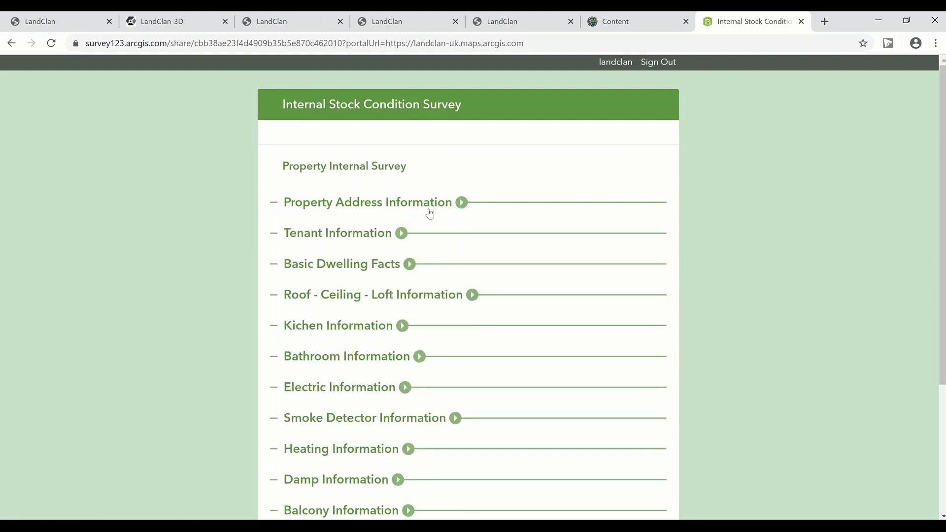
{"action": "left_click", "coordinate": [401, 233]}
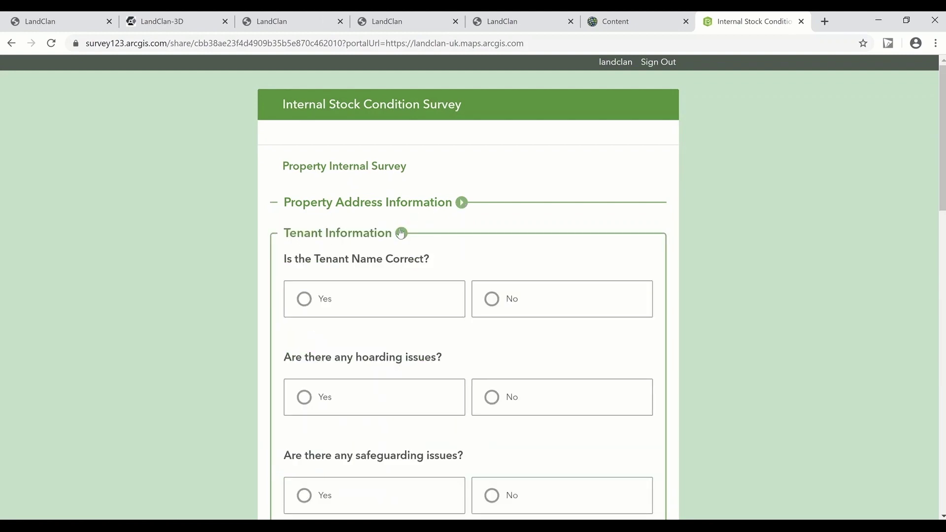
{"action": "scroll", "coordinate": [576, 252], "scroll_direction": "down", "scroll_amount": 2}
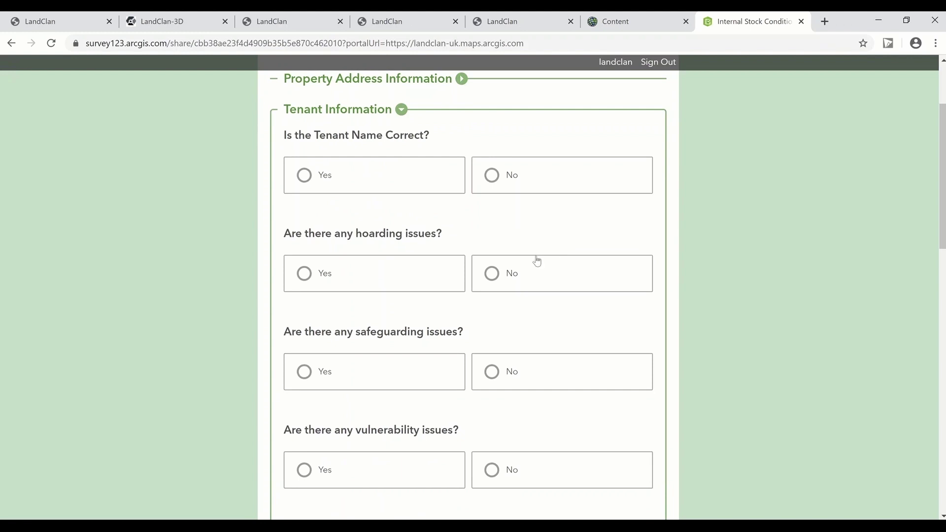
{"action": "scroll", "coordinate": [537, 261], "scroll_direction": "down", "scroll_amount": 1}
{"action": "scroll", "coordinate": [503, 276], "scroll_direction": "down", "scroll_amount": 2}
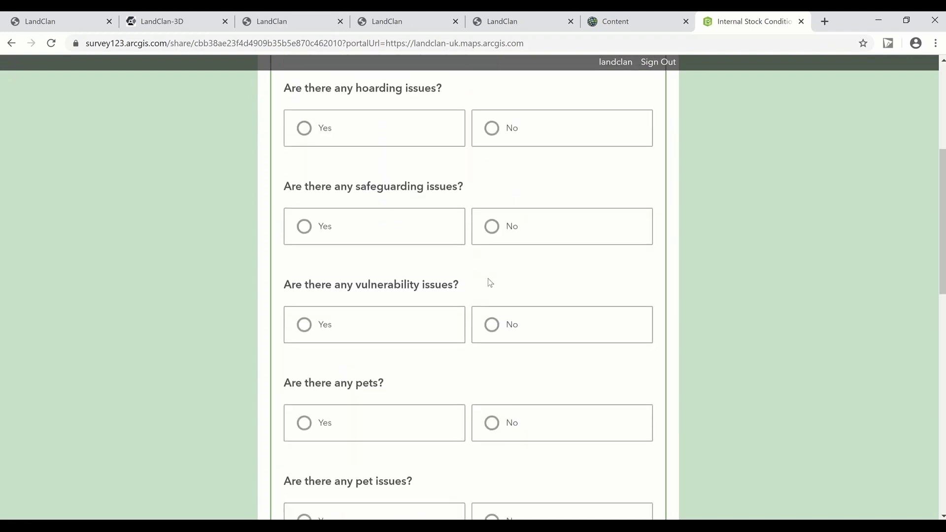
{"action": "scroll", "coordinate": [489, 281], "scroll_direction": "down", "scroll_amount": 7}
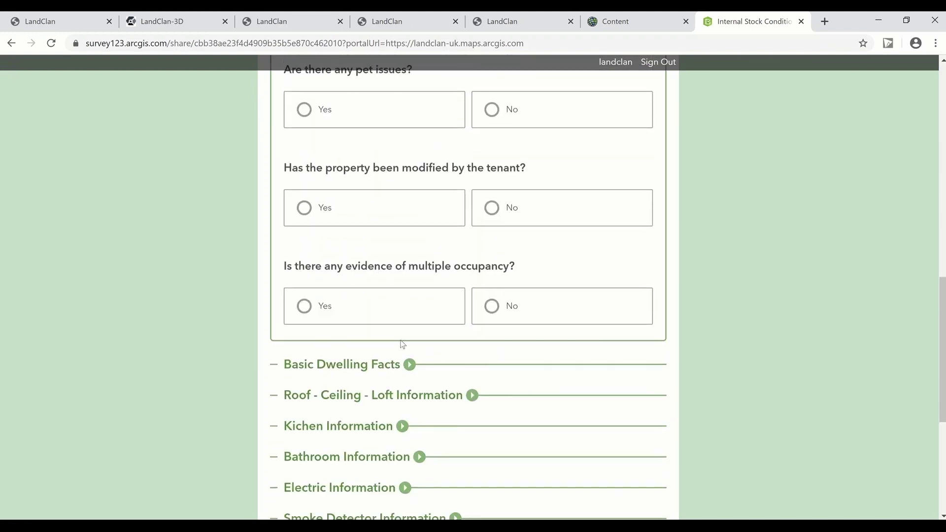
Step: Read the Basic Dwelling Facts and roof, ceiling and loft questions, then return to the portfolio dashboard
{"action": "left_click", "coordinate": [409, 365]}
{"action": "scroll", "coordinate": [429, 365], "scroll_direction": "down", "scroll_amount": 3}
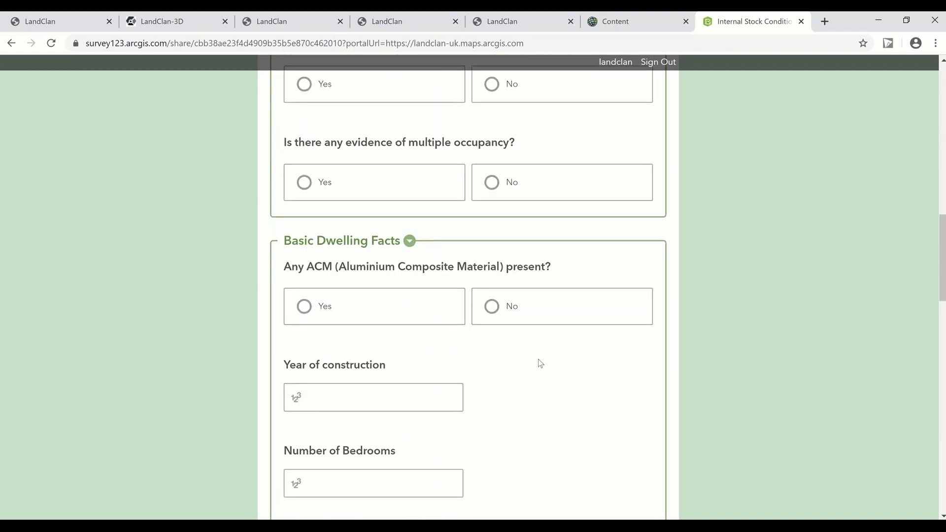
{"action": "scroll", "coordinate": [534, 361], "scroll_direction": "down", "scroll_amount": 4}
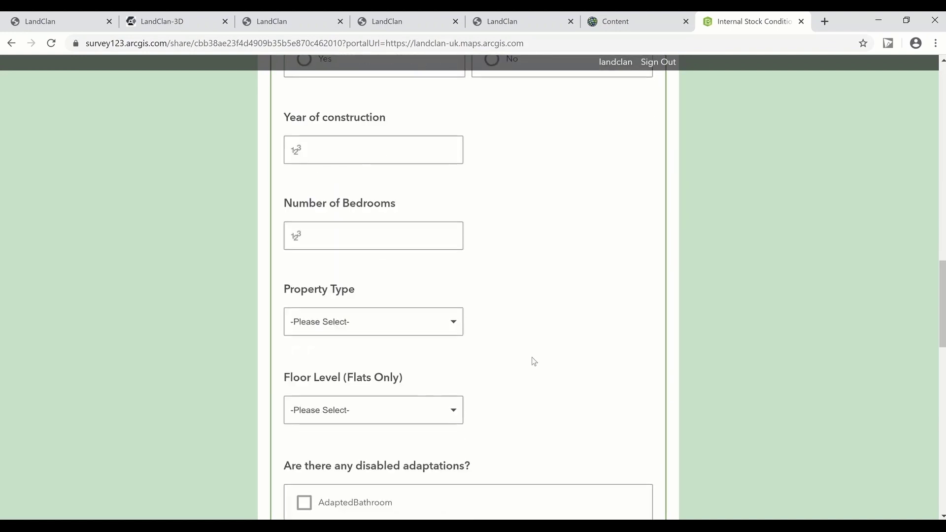
{"action": "scroll", "coordinate": [531, 359], "scroll_direction": "down", "scroll_amount": 10}
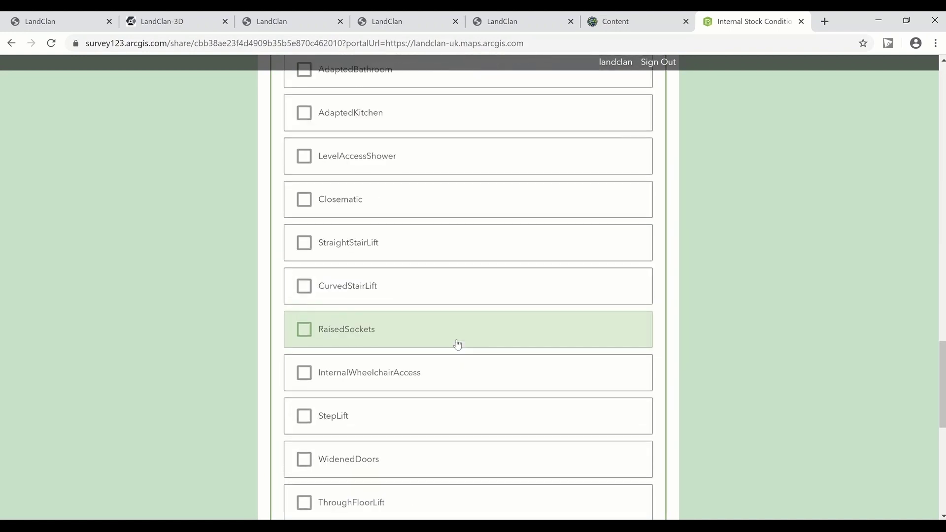
{"action": "left_click", "coordinate": [473, 310]}
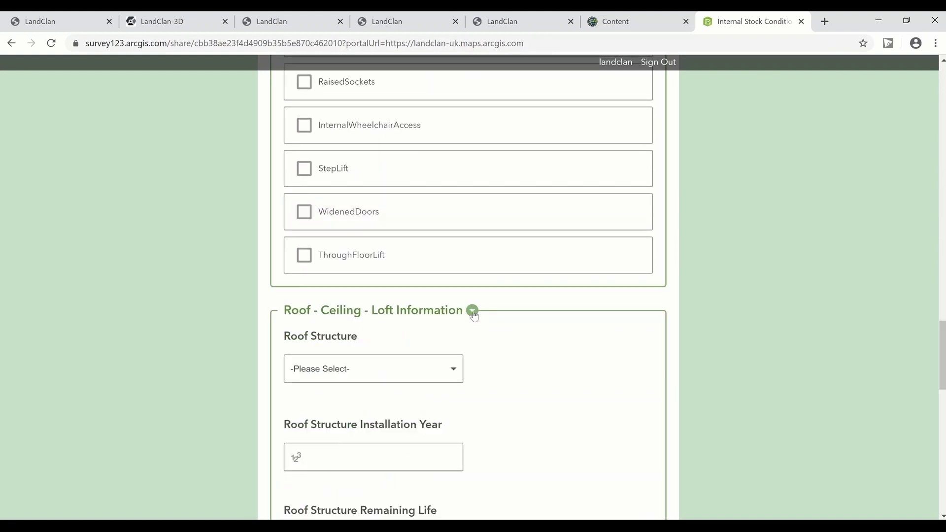
{"action": "scroll", "coordinate": [556, 333], "scroll_direction": "down", "scroll_amount": 5}
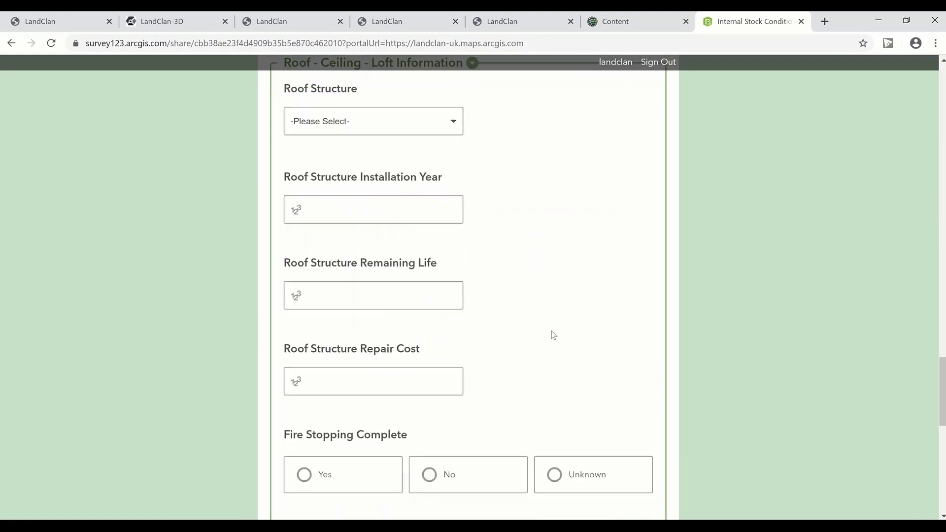
{"action": "scroll", "coordinate": [553, 335], "scroll_direction": "down", "scroll_amount": 6}
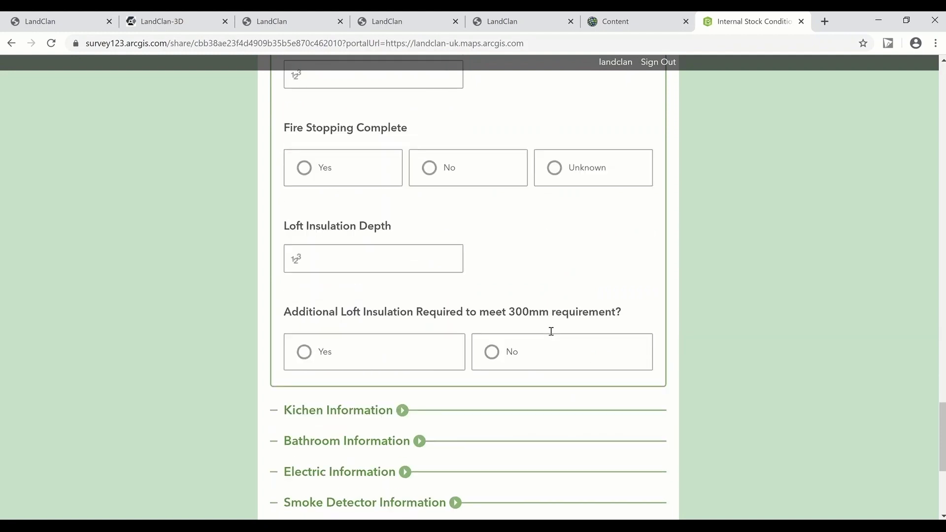
{"action": "scroll", "coordinate": [539, 338], "scroll_direction": "down", "scroll_amount": 2}
{"action": "key", "text": "ctrl+3"}
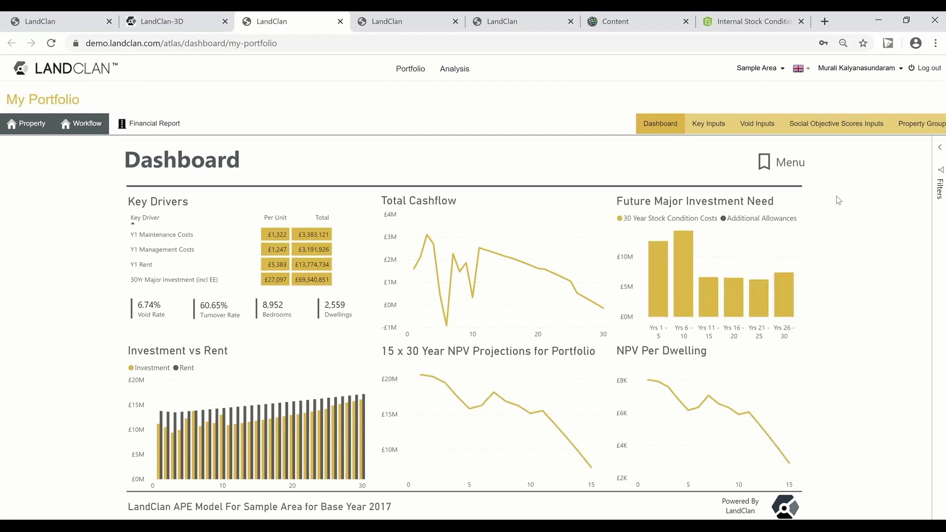
Step: Expand the Filters pane, showing CE_ID 1108 with other filters set to All
{"action": "left_click", "coordinate": [941, 149]}
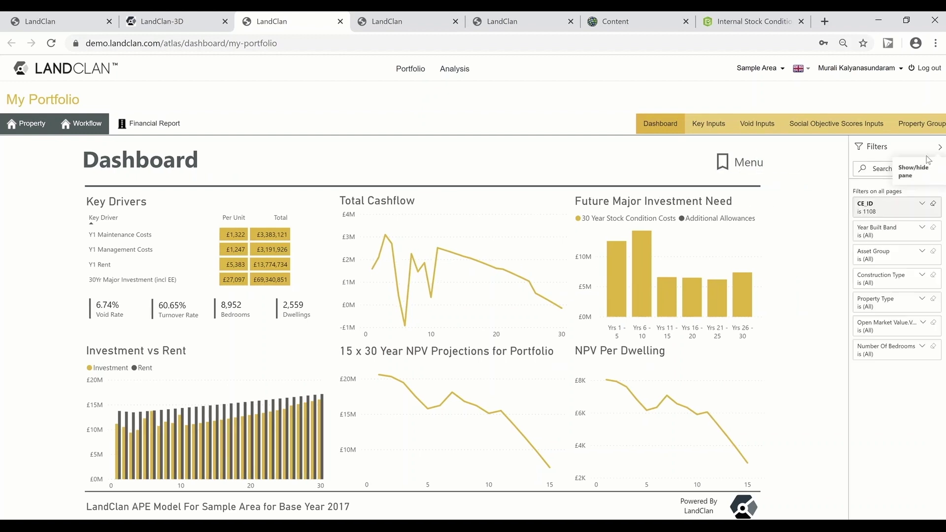
Step: Look through the Year Built Band, Asset Group, Construction Type, Property Type and Open Market Value filter options
{"action": "left_click", "coordinate": [886, 230]}
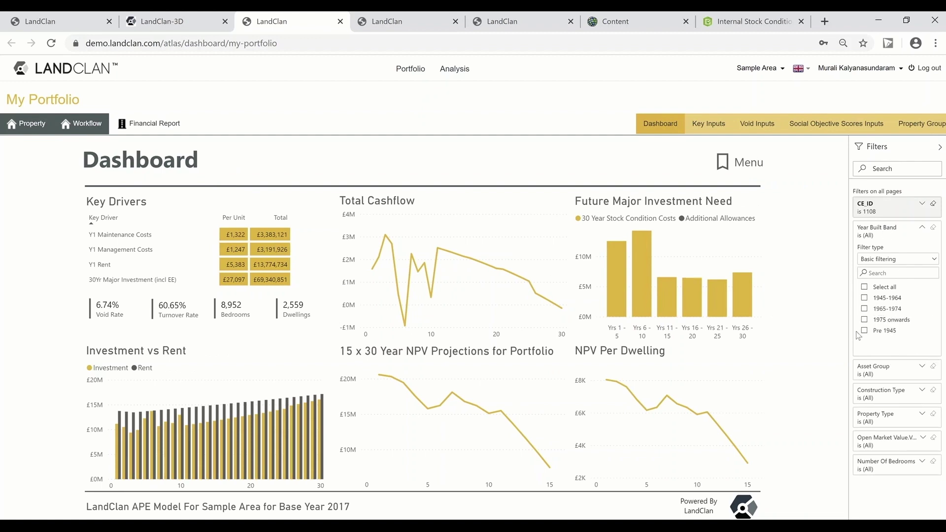
{"action": "left_click", "coordinate": [893, 230]}
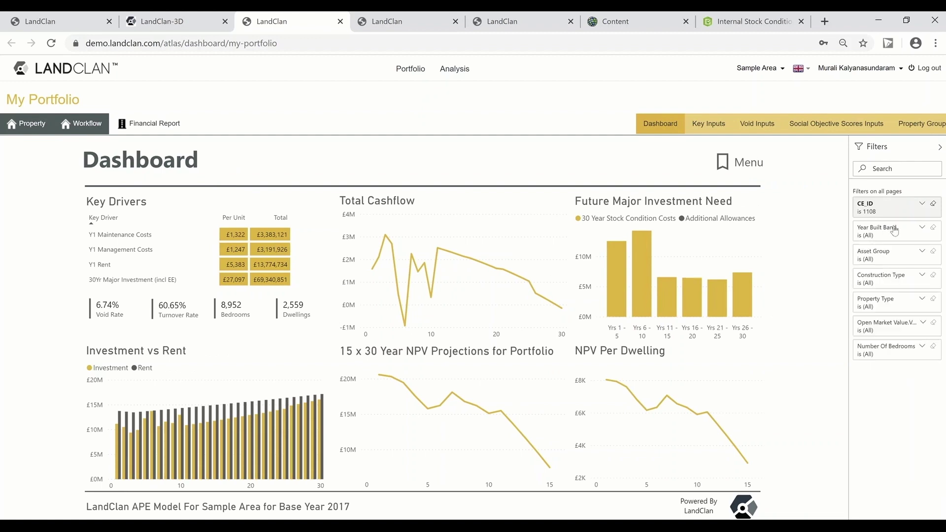
{"action": "left_click", "coordinate": [891, 257]}
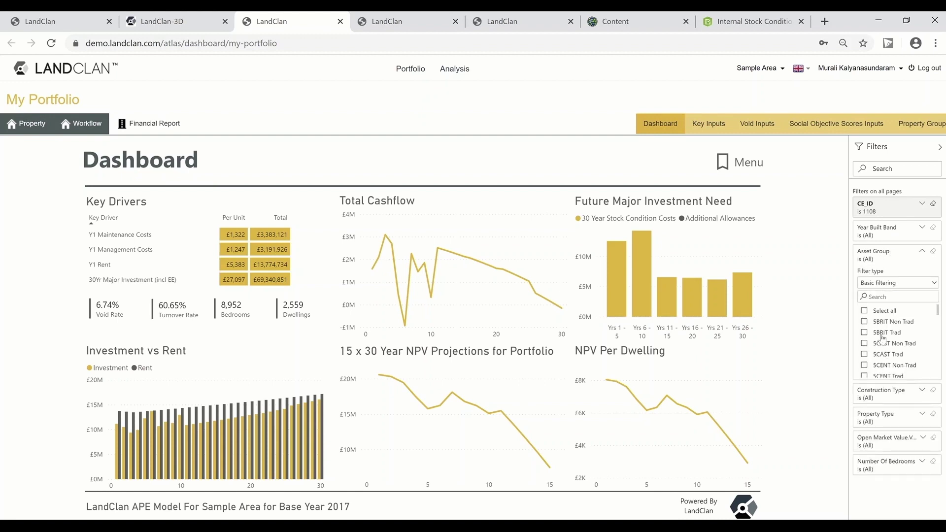
{"action": "left_click", "coordinate": [882, 255]}
{"action": "left_click", "coordinate": [894, 277]}
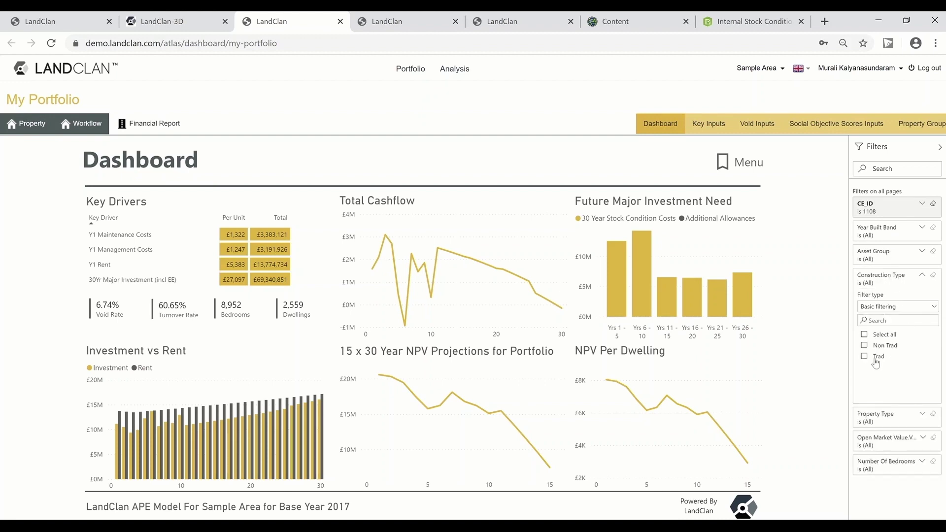
{"action": "left_click", "coordinate": [880, 277]}
{"action": "left_click", "coordinate": [889, 302]}
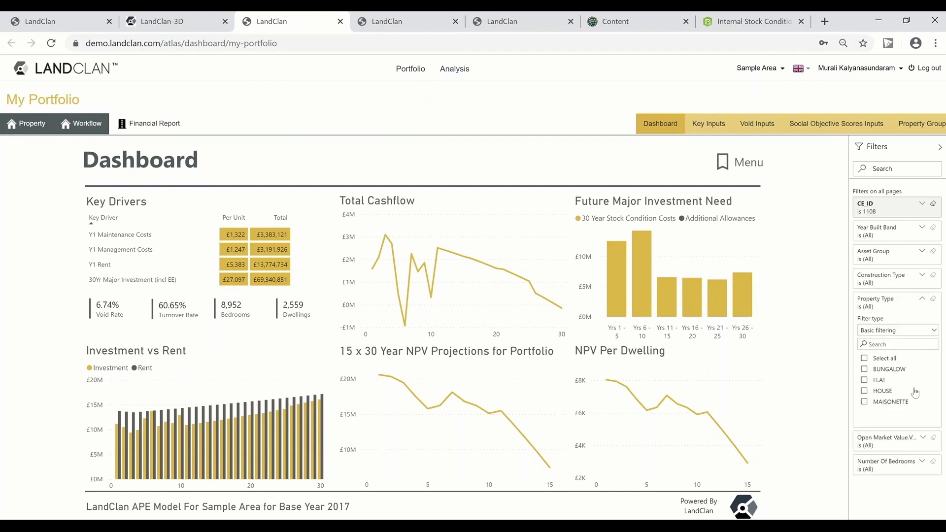
{"action": "left_click", "coordinate": [889, 302]}
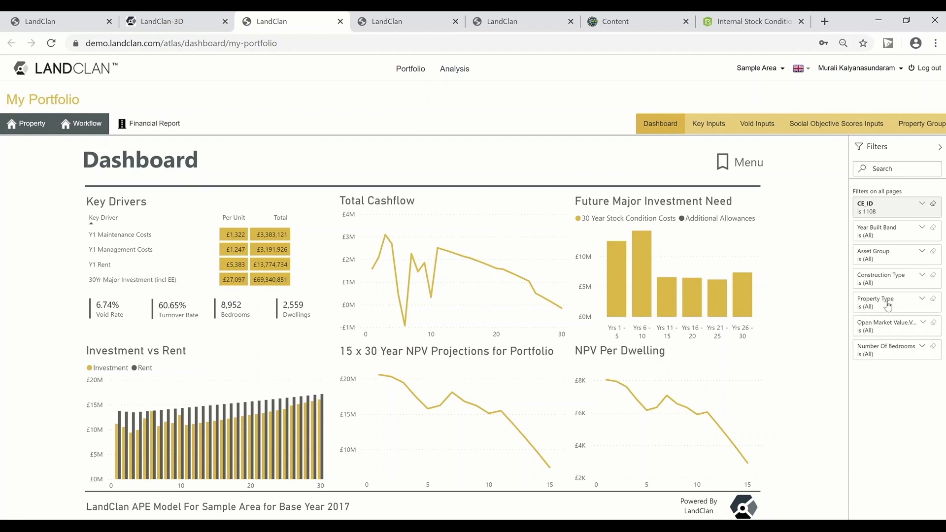
{"action": "left_click", "coordinate": [884, 329]}
{"action": "left_click", "coordinate": [884, 321]}
Step: Filter Property Type to flats, then add maisonettes and bungalows so all 2,559 dwellings count again
{"action": "left_click", "coordinate": [881, 301]}
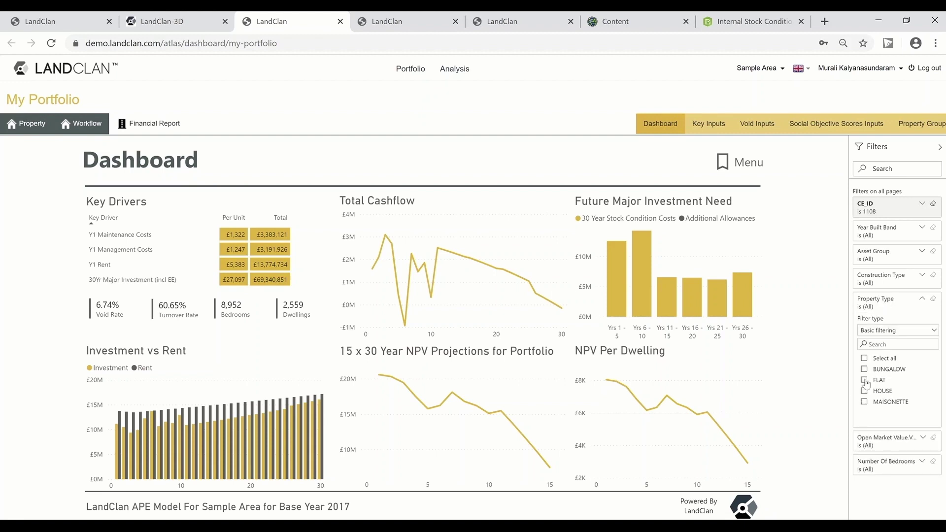
{"action": "left_click", "coordinate": [865, 381]}
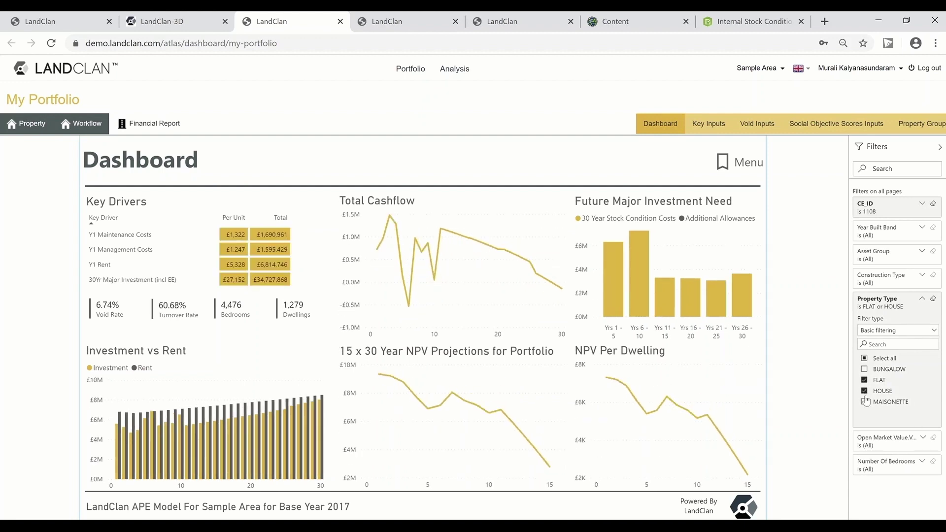
{"action": "left_click", "coordinate": [865, 402]}
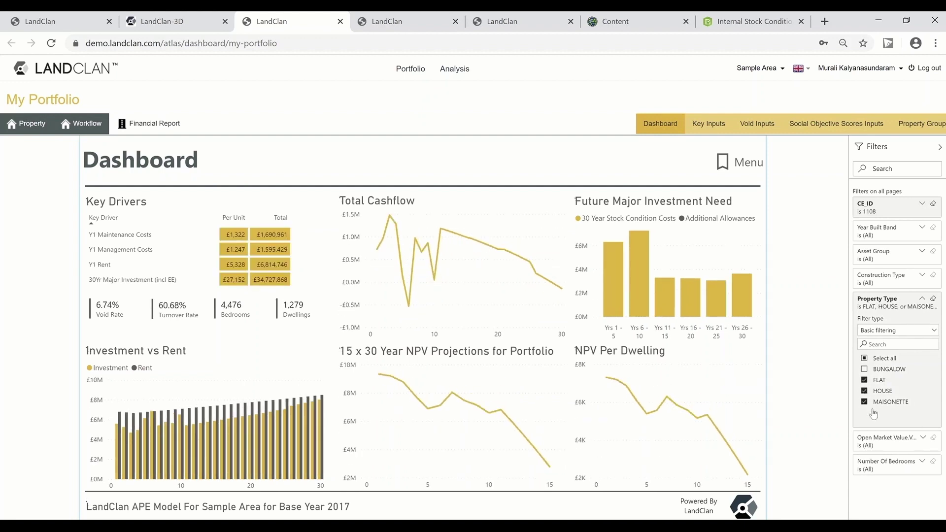
{"action": "left_click", "coordinate": [870, 370]}
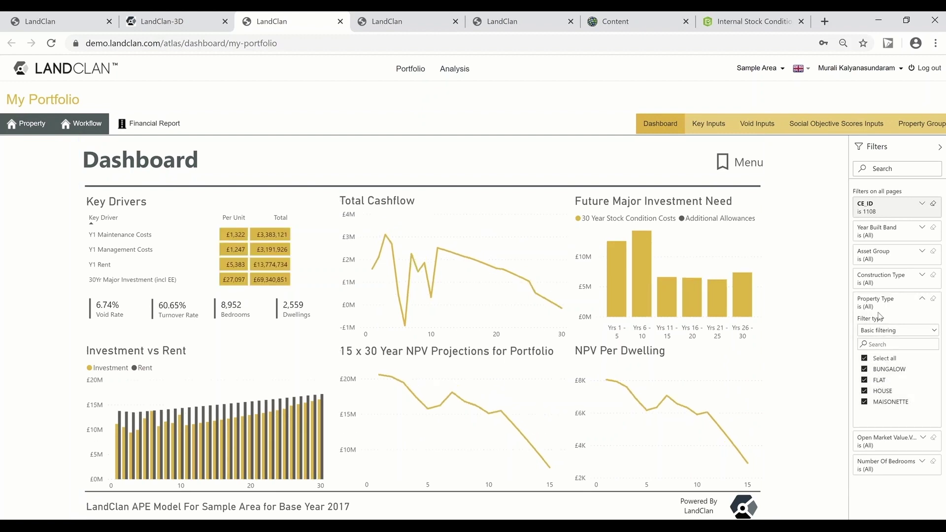
{"action": "left_click", "coordinate": [879, 304]}
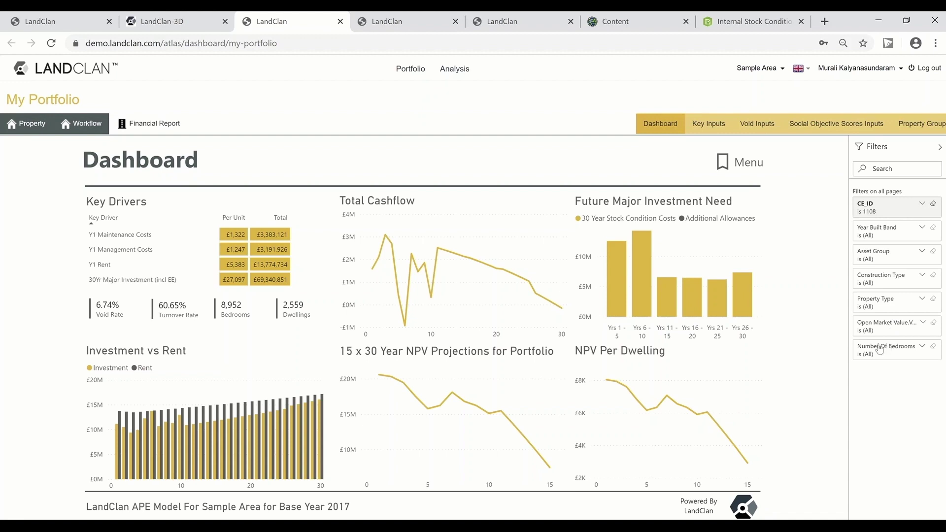
{"action": "left_click", "coordinate": [739, 162]}
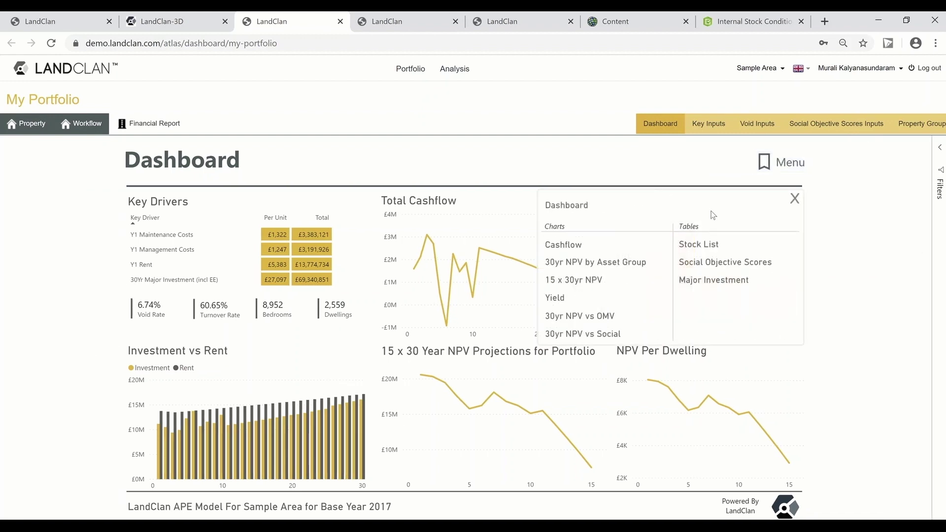
Step: Show the Cashflow chart, then the 30yr NPV by Asset Group chart
{"action": "left_click", "coordinate": [573, 246]}
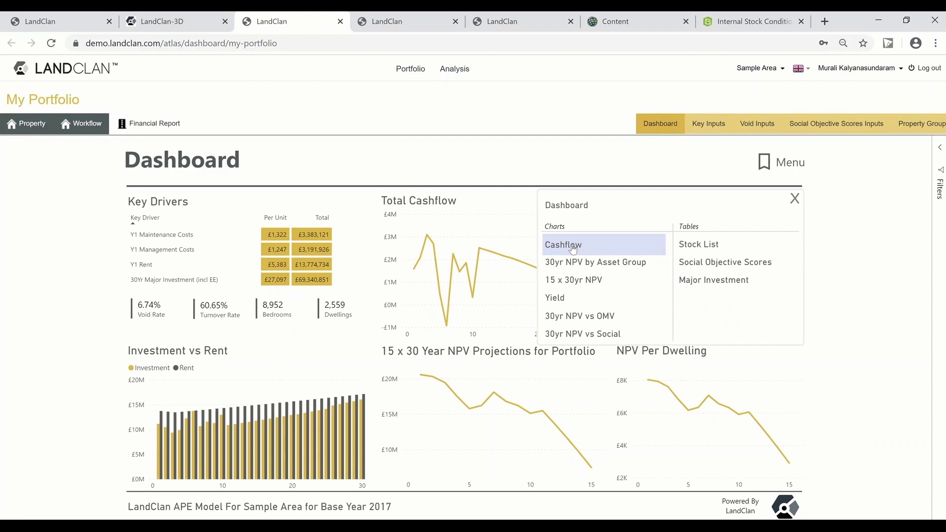
{"action": "left_click", "coordinate": [573, 246]}
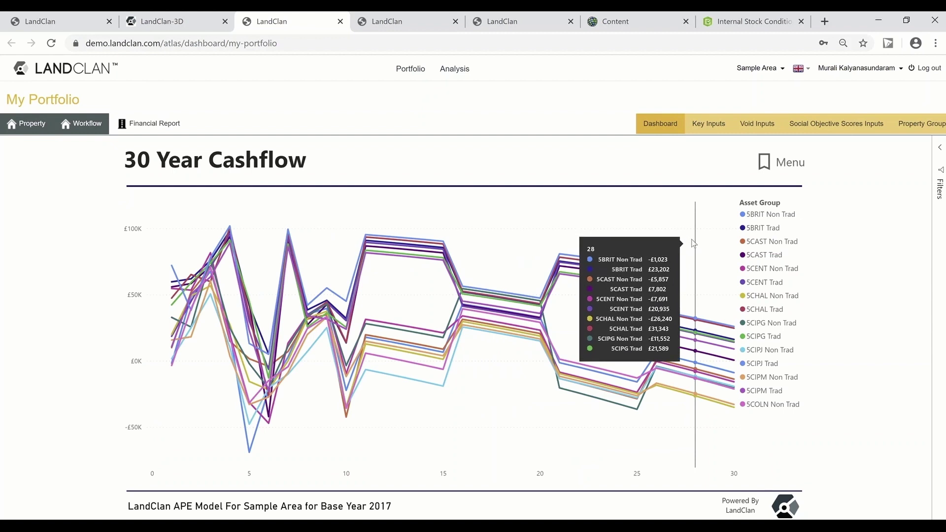
{"action": "left_click", "coordinate": [780, 163]}
{"action": "left_click", "coordinate": [434, 373]}
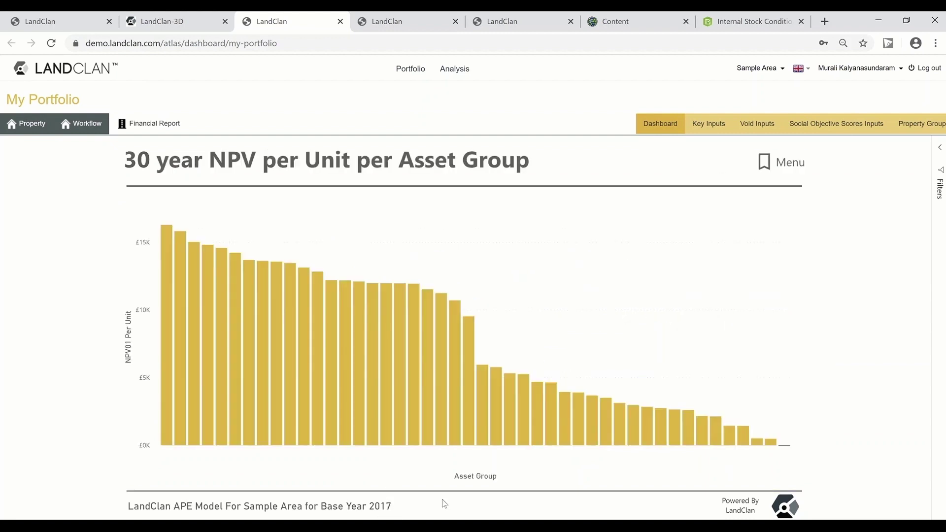
Step: Step through the Yield and 30 year NPV vs OMV charts to the 30 year NPV vs Social chart
{"action": "left_click", "coordinate": [780, 162]}
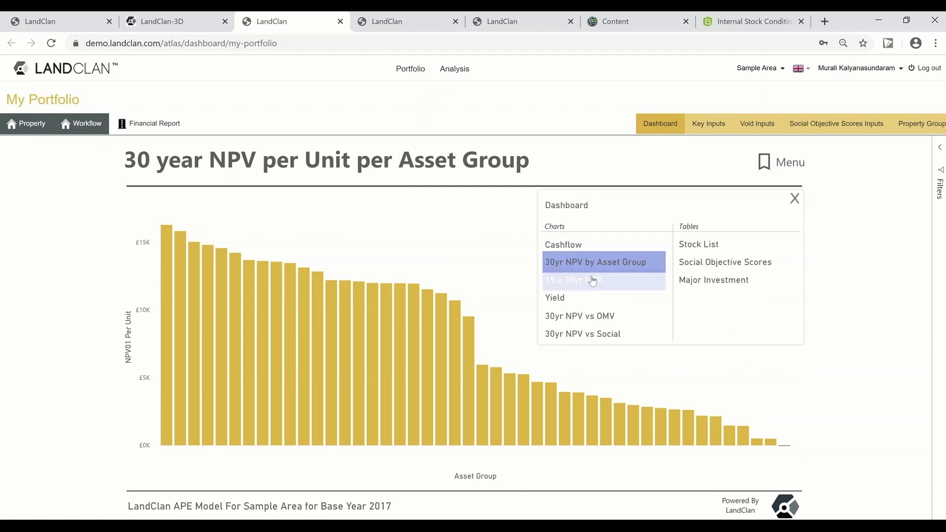
{"action": "left_click", "coordinate": [576, 297]}
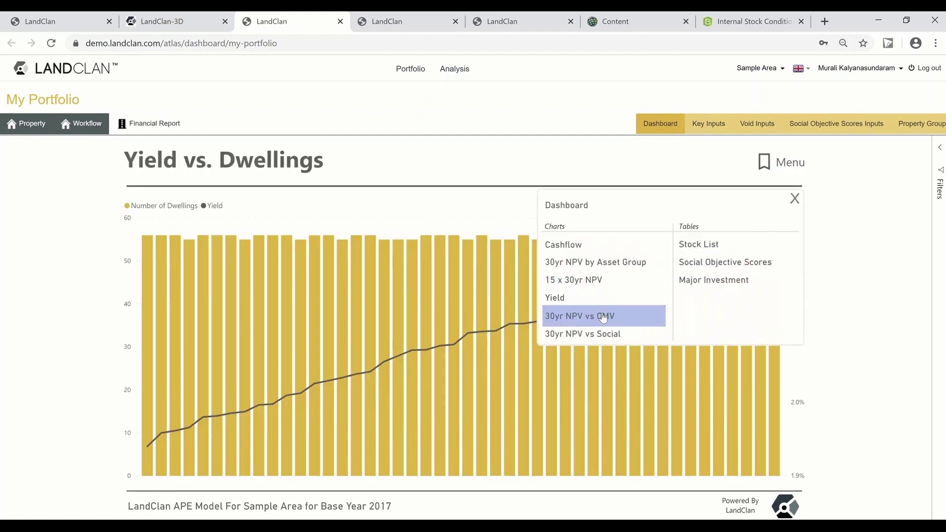
{"action": "left_click", "coordinate": [604, 318]}
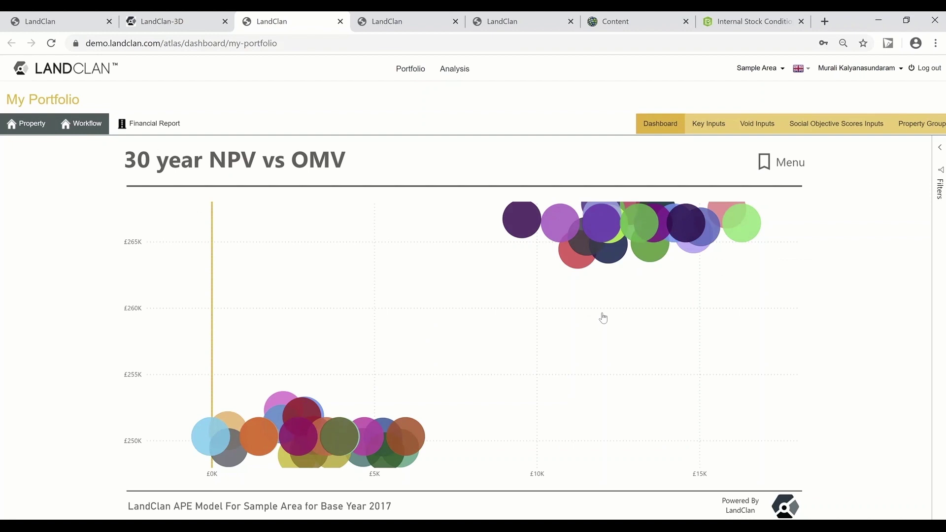
{"action": "left_click", "coordinate": [782, 162]}
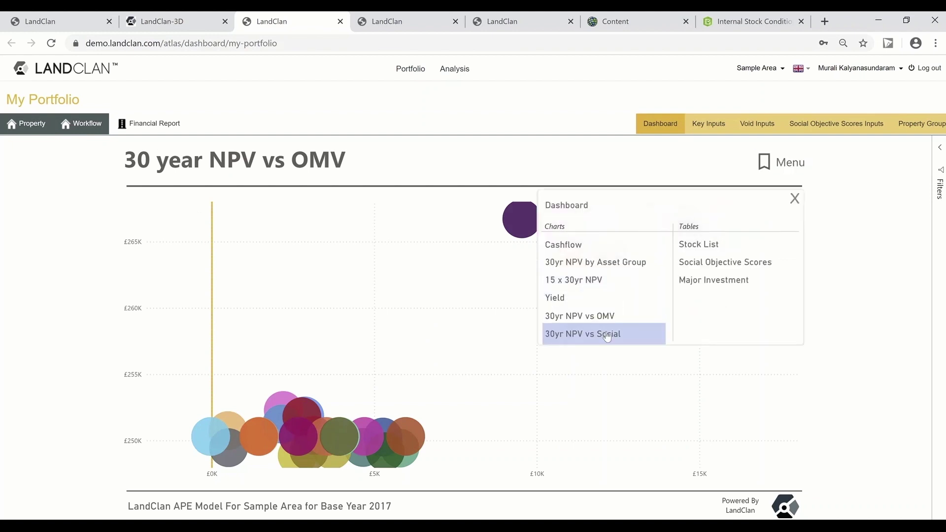
{"action": "left_click", "coordinate": [607, 335]}
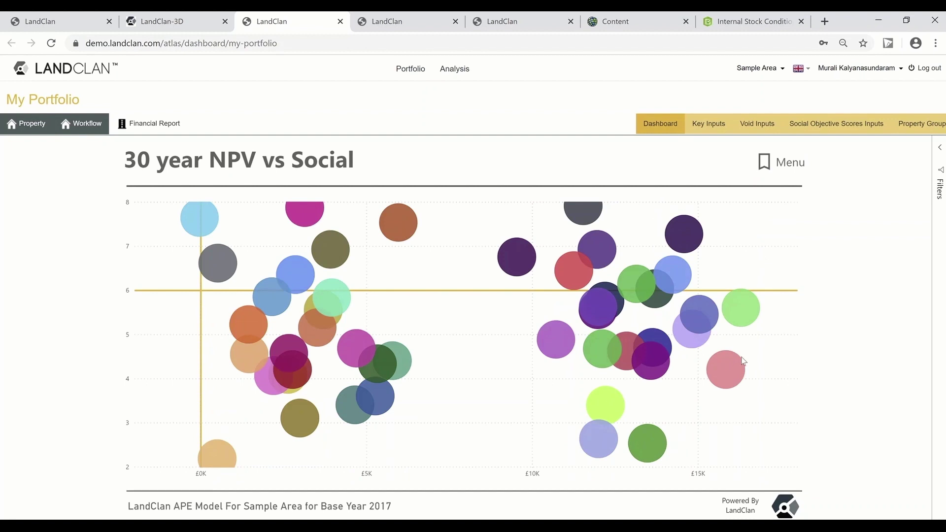
{"action": "left_click", "coordinate": [782, 162]}
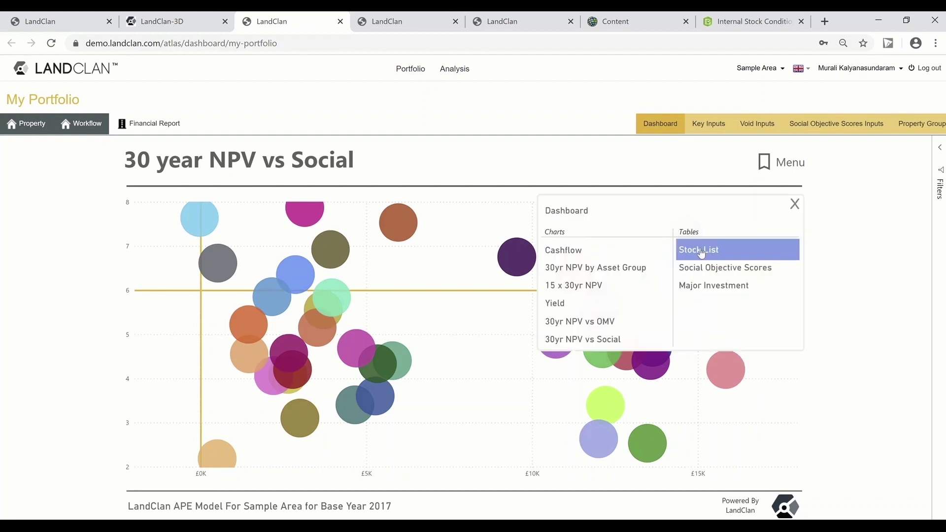
Step: Show the Stock List table and scroll across its columns
{"action": "left_click", "coordinate": [701, 249]}
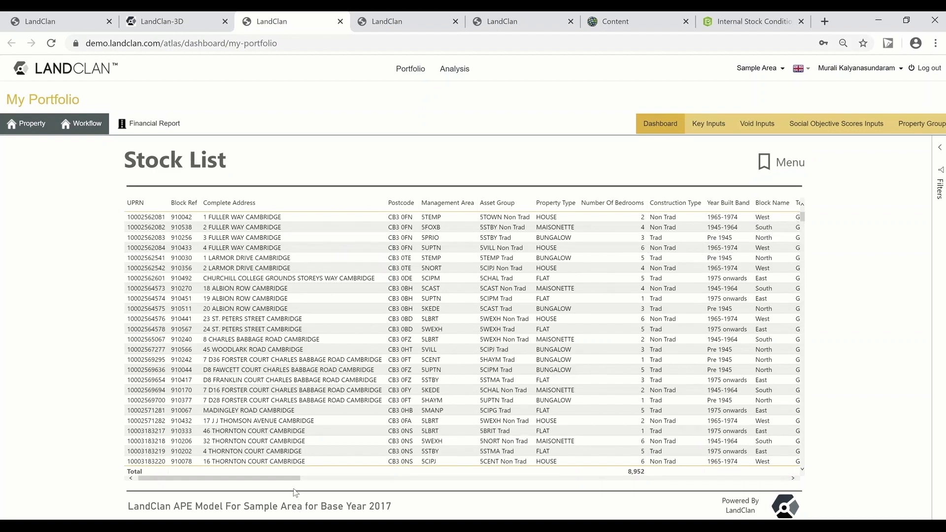
{"action": "left_click_drag", "start_coordinate": [291, 477], "coordinate": [353, 480]}
{"action": "left_click_drag", "start_coordinate": [423, 479], "coordinate": [842, 473]}
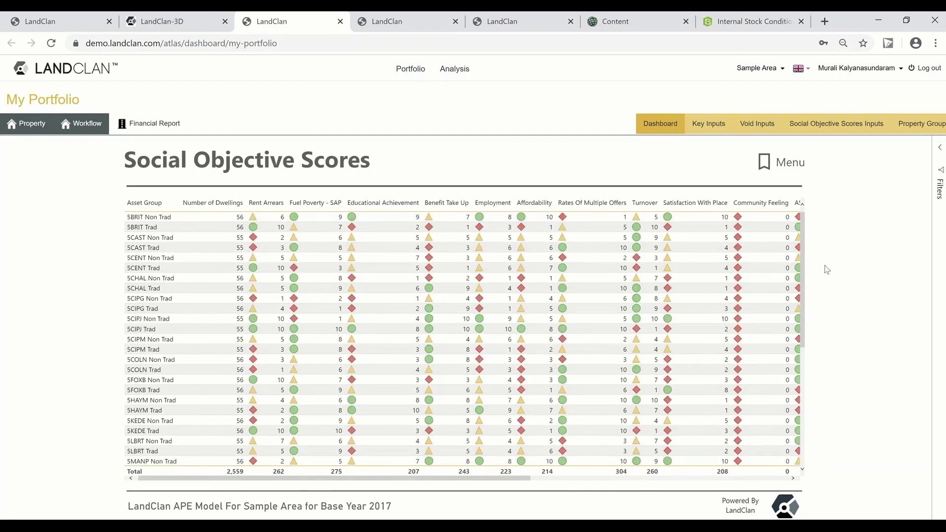
Step: Show the Major Investment table, totalling £3,380,561 in Y01
{"action": "left_click", "coordinate": [788, 163]}
{"action": "left_click", "coordinate": [697, 294]}
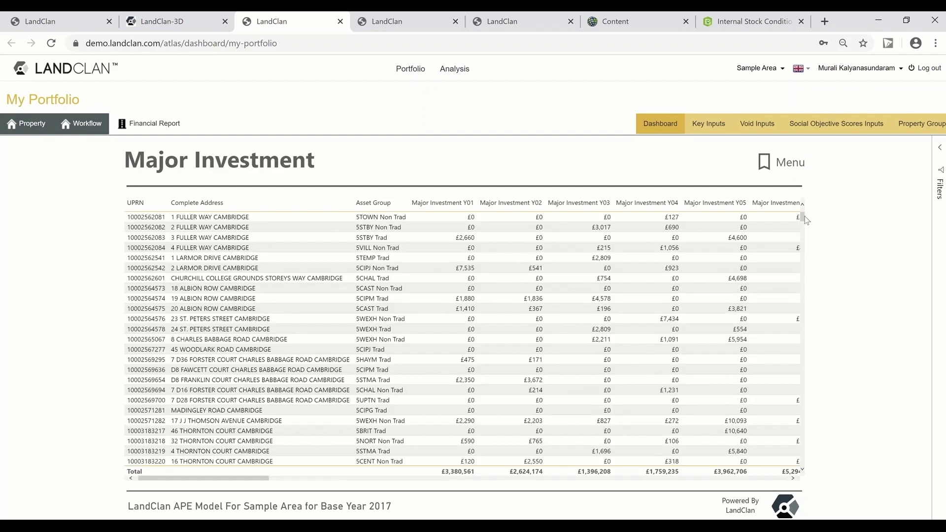
{"action": "left_click_drag", "start_coordinate": [802, 217], "coordinate": [814, 199]}
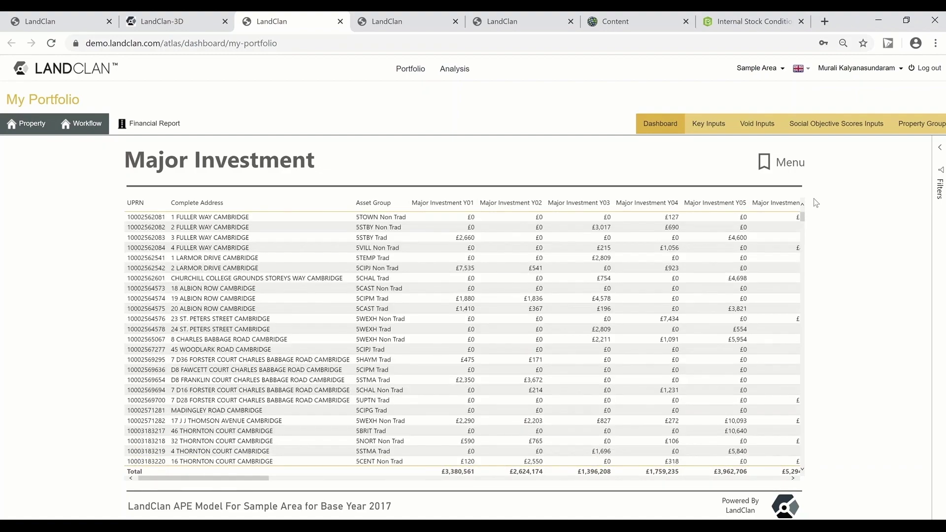